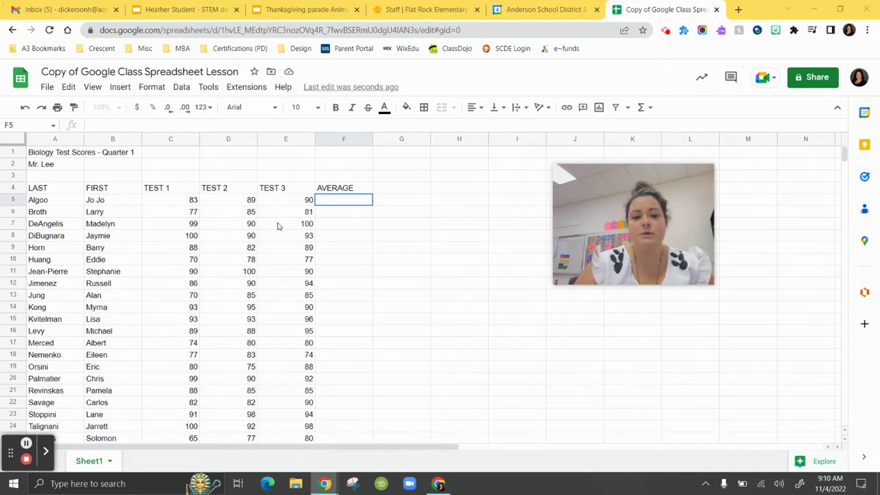
scroll(186, 192, down, 5)
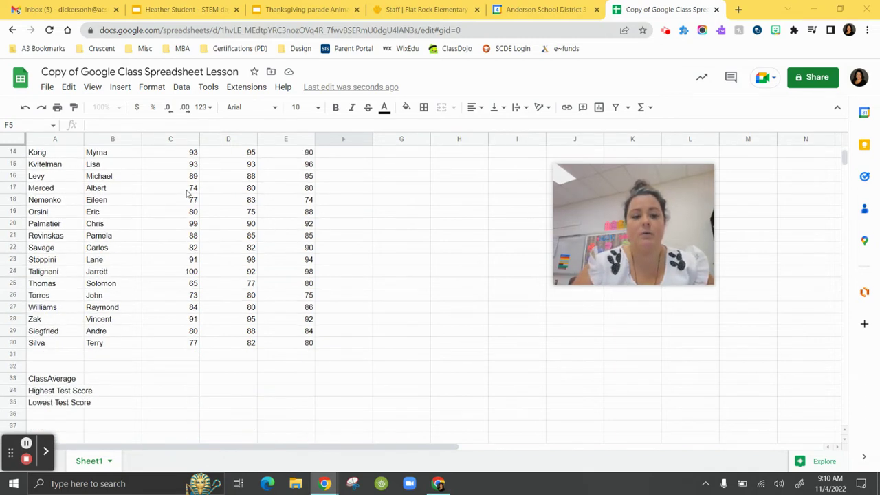
scroll(186, 192, up, 5)
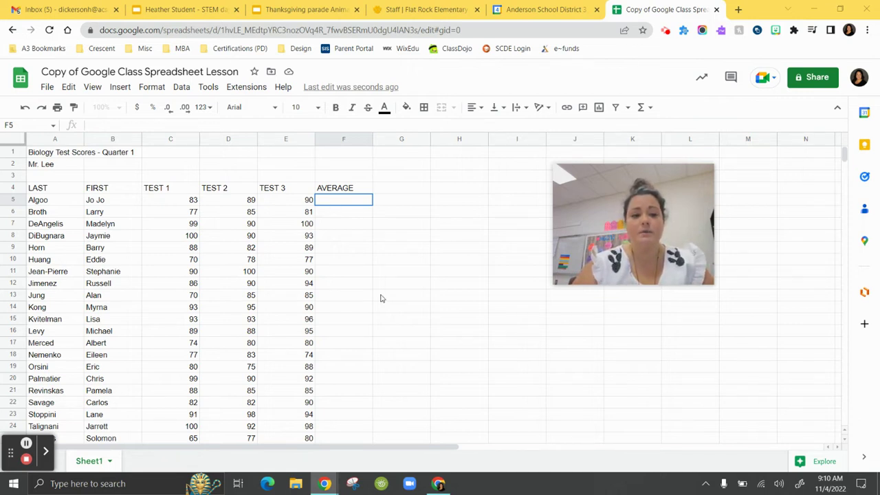
click(351, 200)
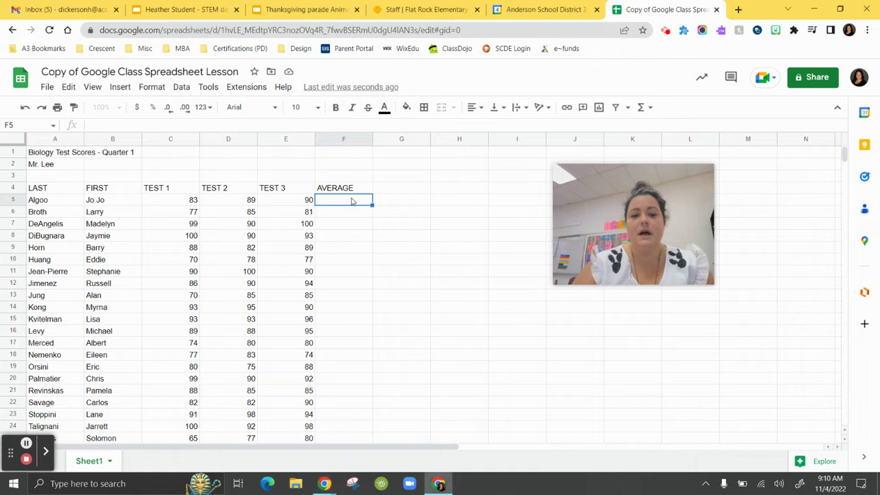
click(351, 201)
right_click(351, 201)
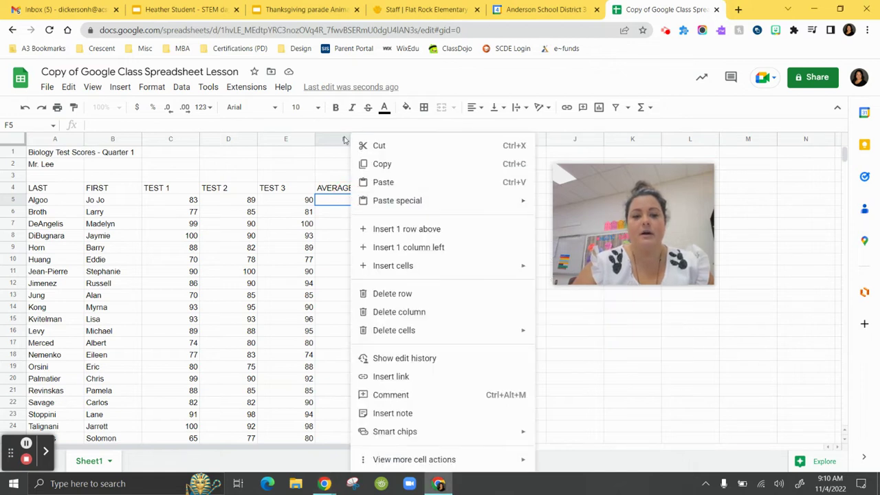
click(333, 137)
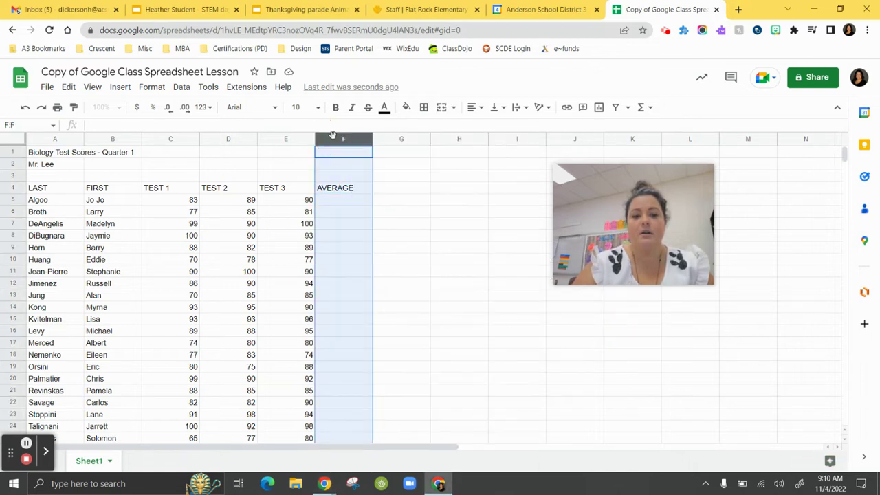
click(5, 199)
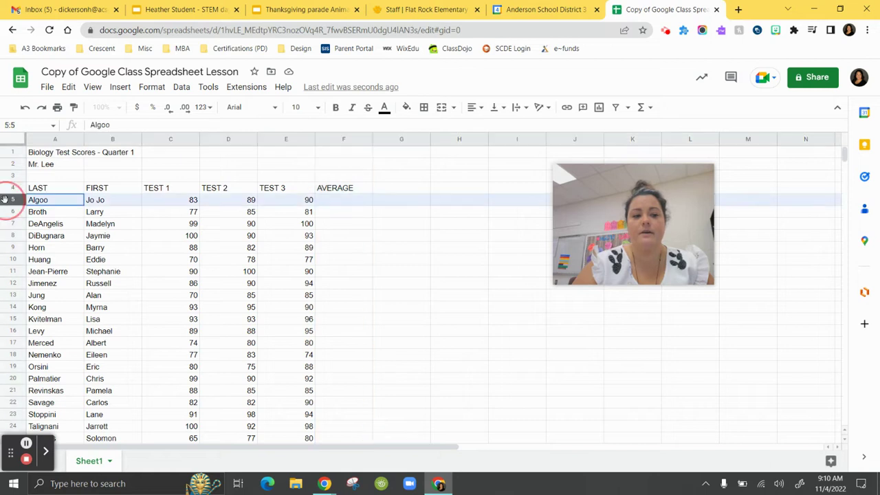
Step: Enter an AVERAGE formula over C5:E5 in cell F5 for the first student's three test scores
click(339, 205)
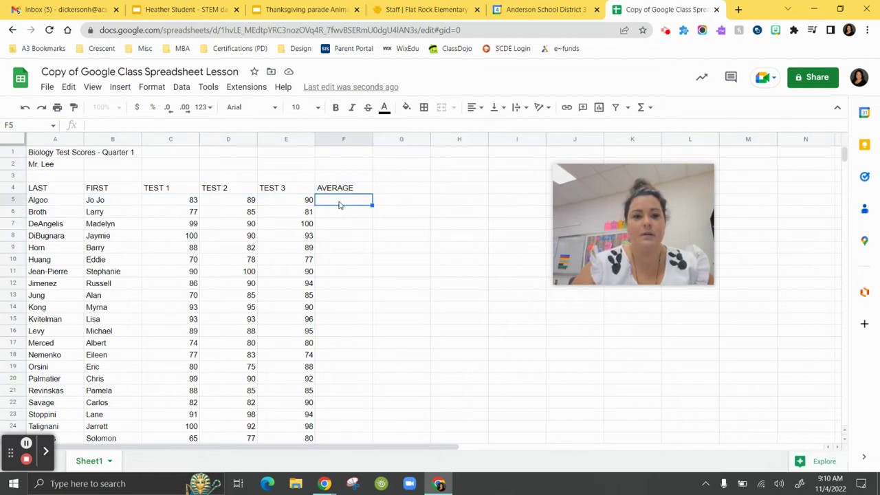
click(650, 108)
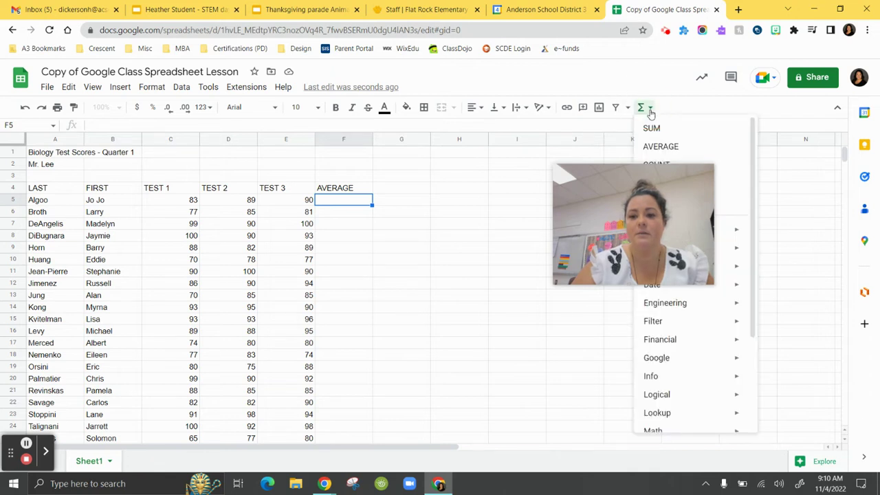
click(660, 147)
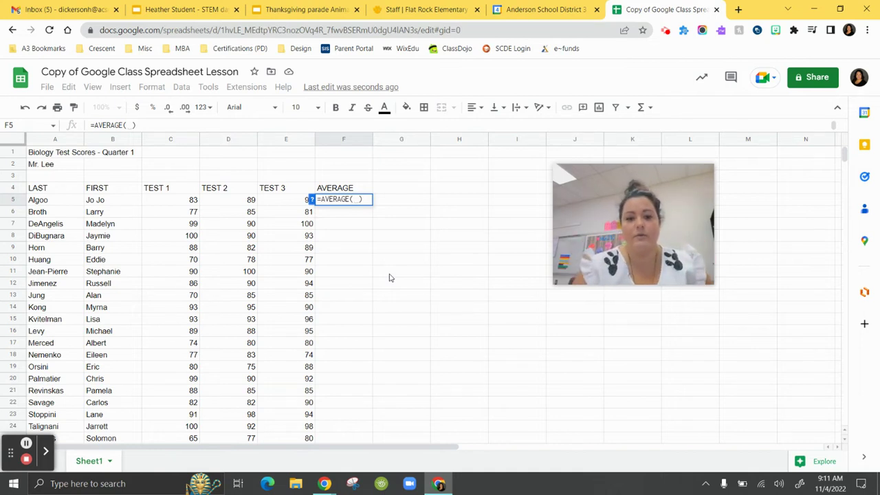
click(178, 202)
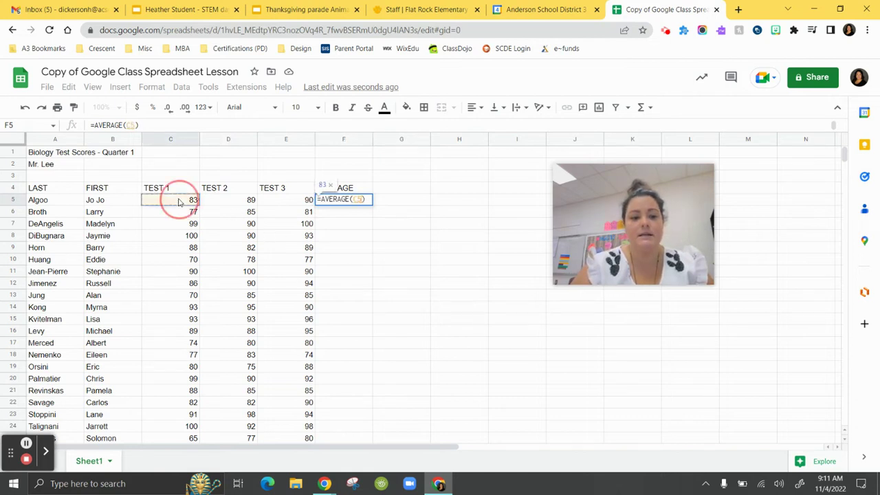
drag(178, 201, 270, 203)
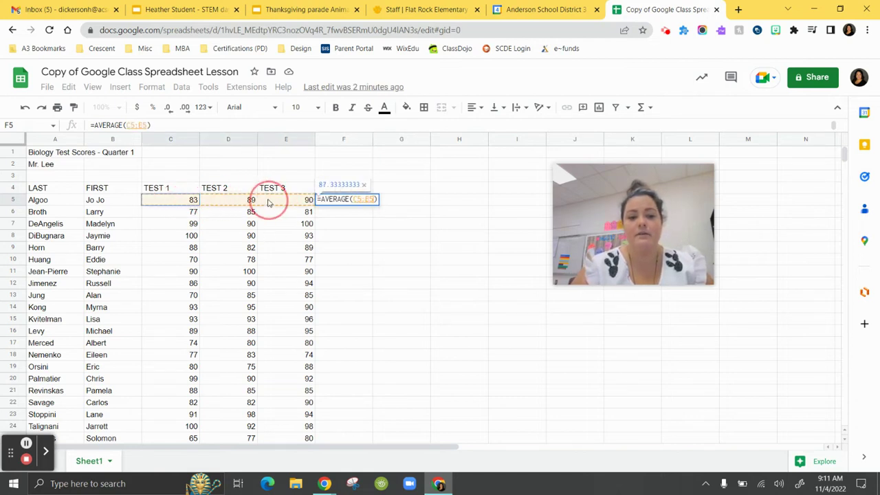
right_click(269, 202)
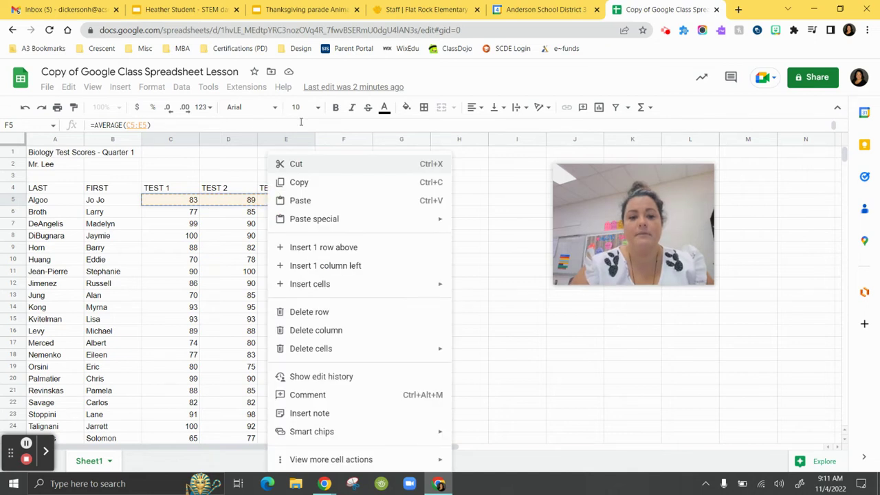
key(Escape)
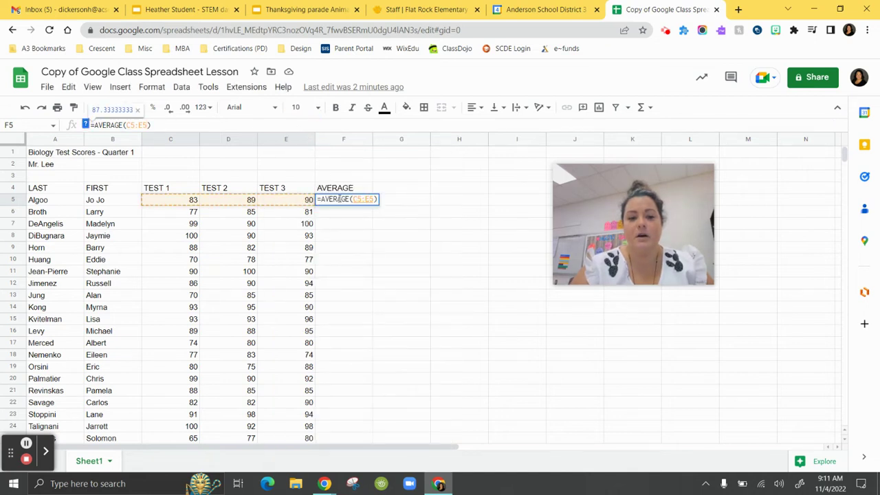
key(Return)
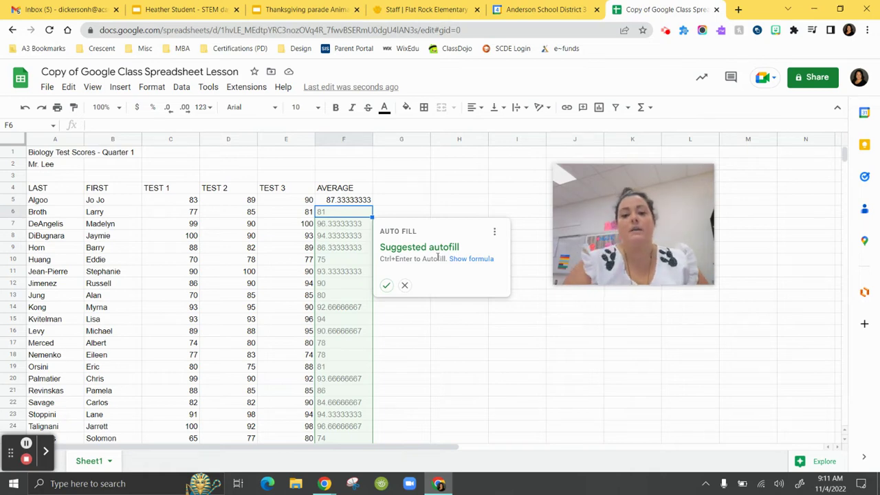
Step: Accept the suggested autofill to fill the AVERAGE column for the remaining students down to row 30
click(386, 284)
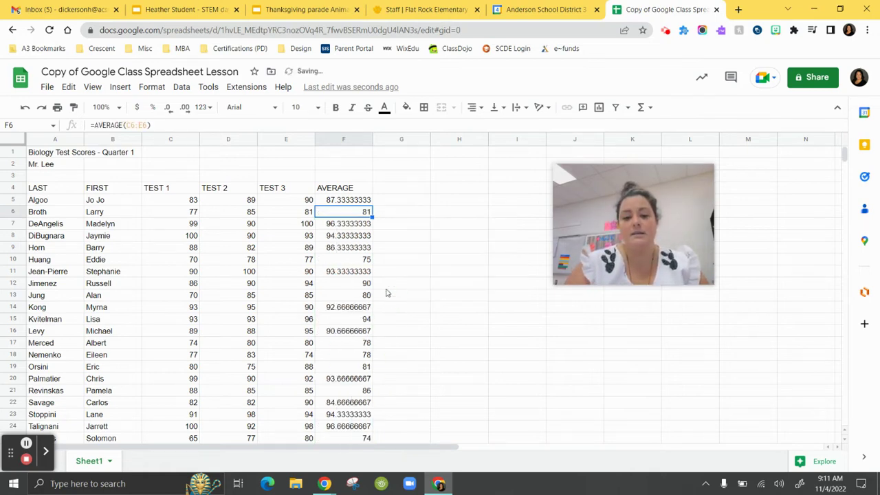
scroll(336, 244, down, 3)
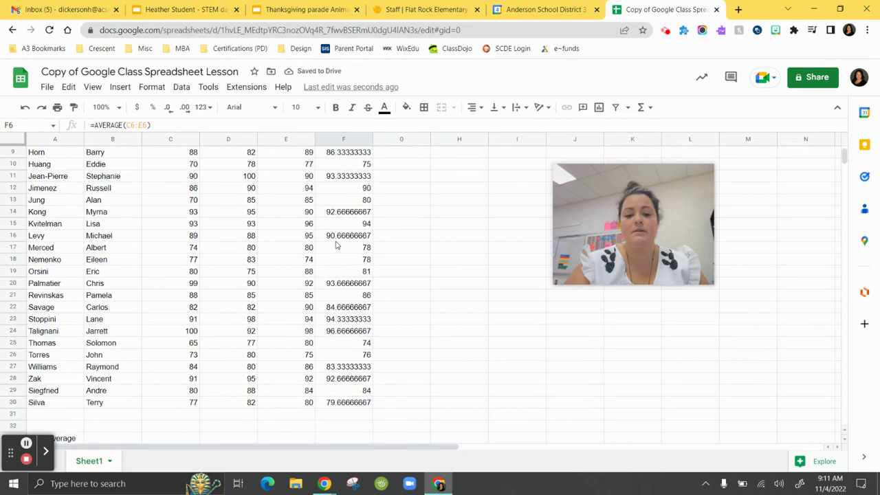
scroll(337, 244, up, 3)
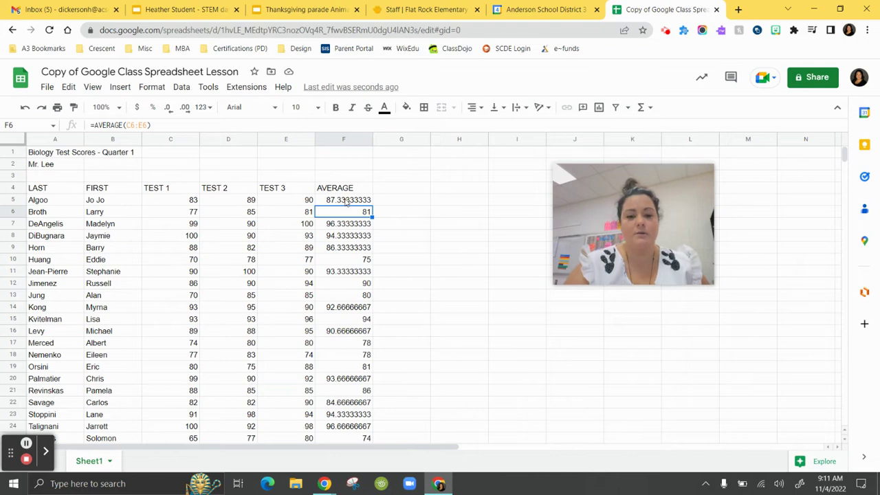
Step: Reduce the decimal places of the student averages in F5:F30 until they show as whole numbers
mouse_move(348, 199)
mouse_down()
mouse_move(346, 454)
mouse_move(343, 419)
mouse_up()
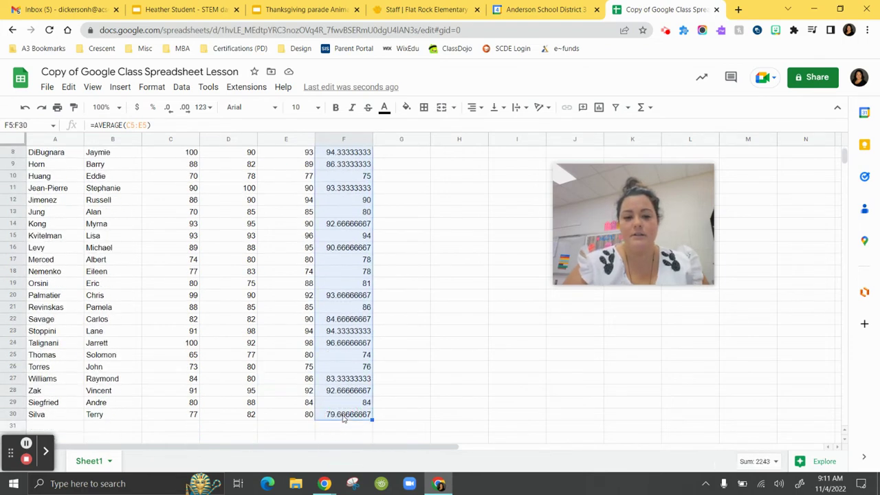
scroll(246, 349, up, 2)
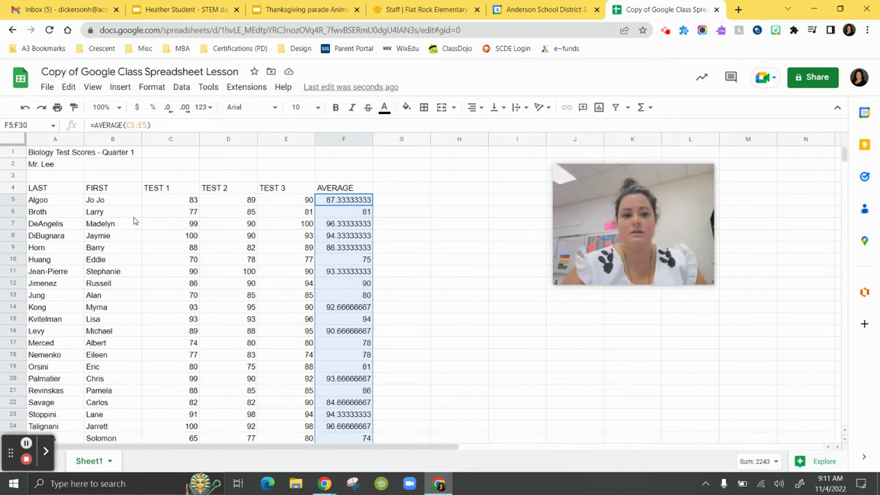
click(168, 115)
click(168, 115)
click(167, 115)
click(168, 115)
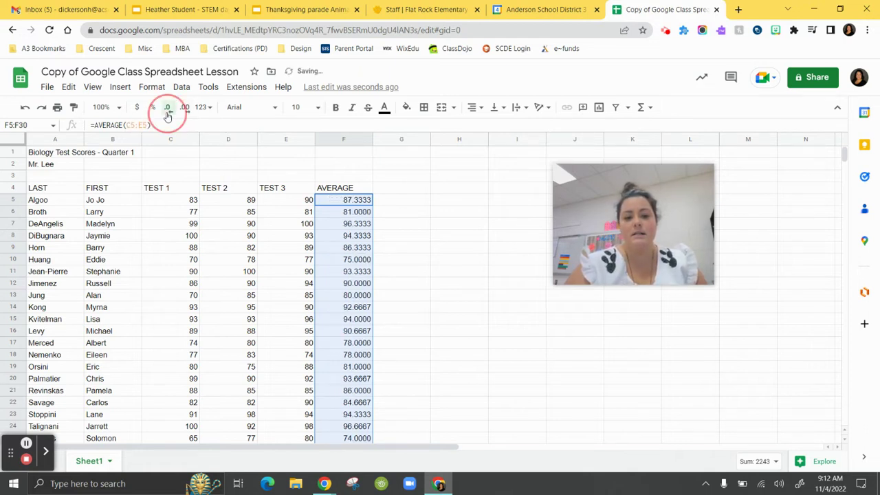
click(168, 115)
click(168, 114)
click(167, 114)
click(168, 115)
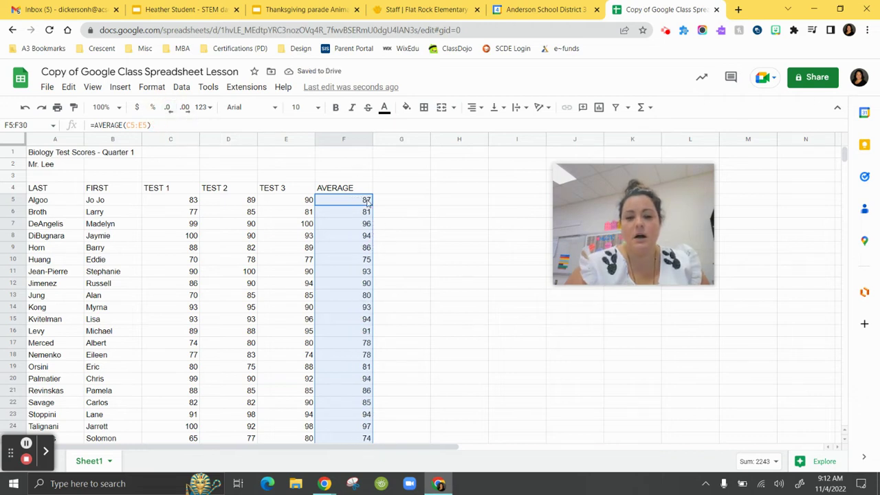
click(349, 241)
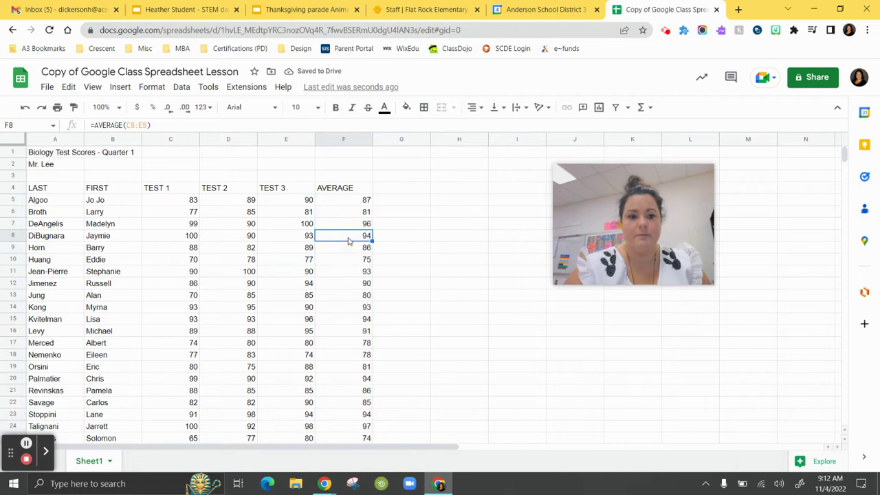
Step: Enter =AVERAGE(C5:C30) in cell C33 as the ClassAverage for TEST 1
scroll(348, 241, down, 5)
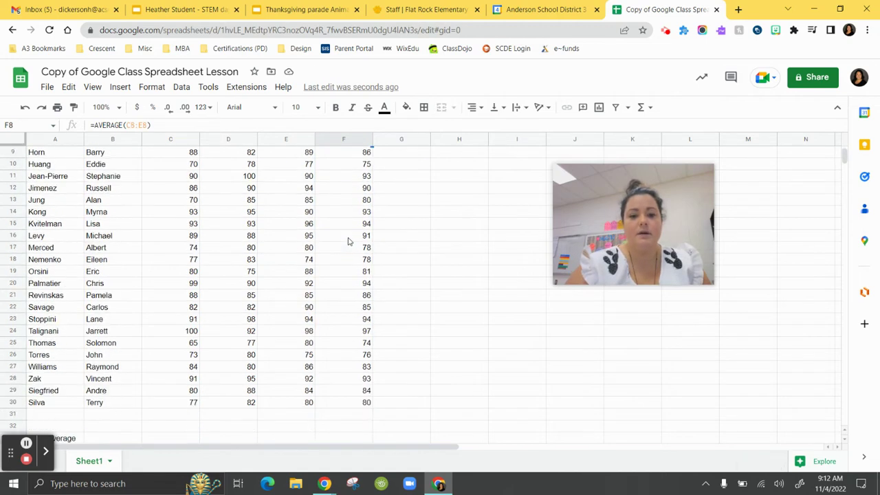
scroll(348, 241, down, 1)
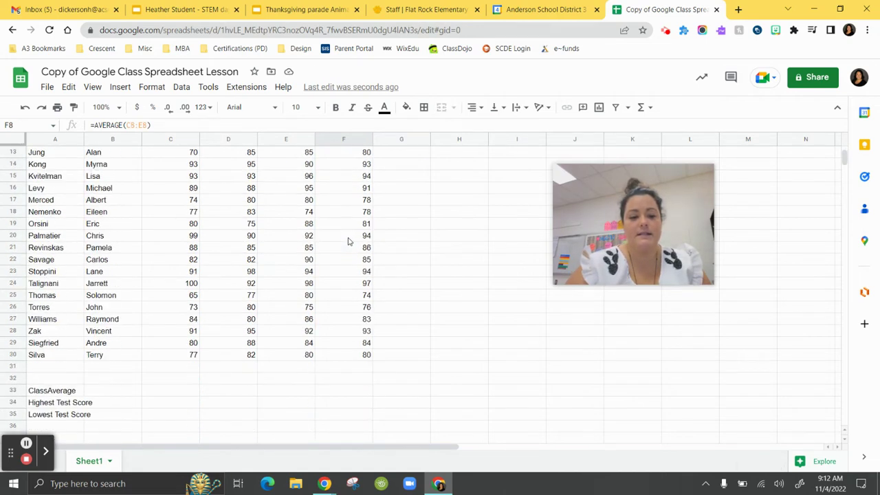
click(184, 392)
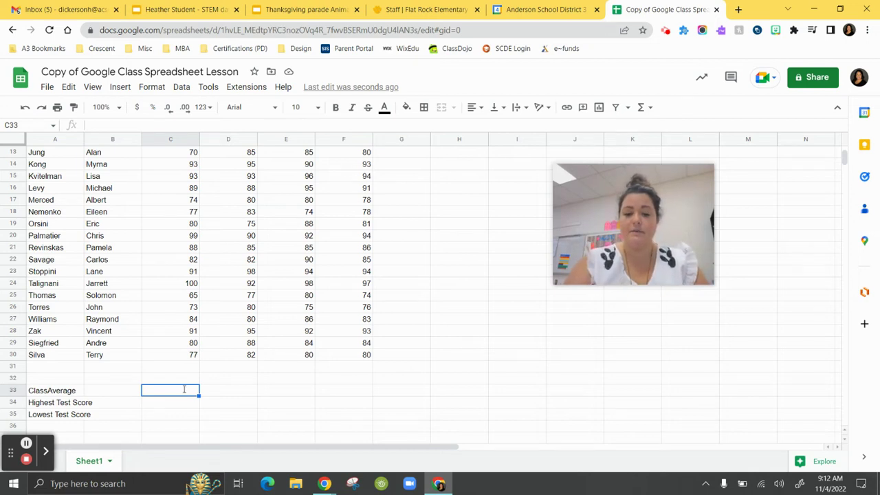
text(=)
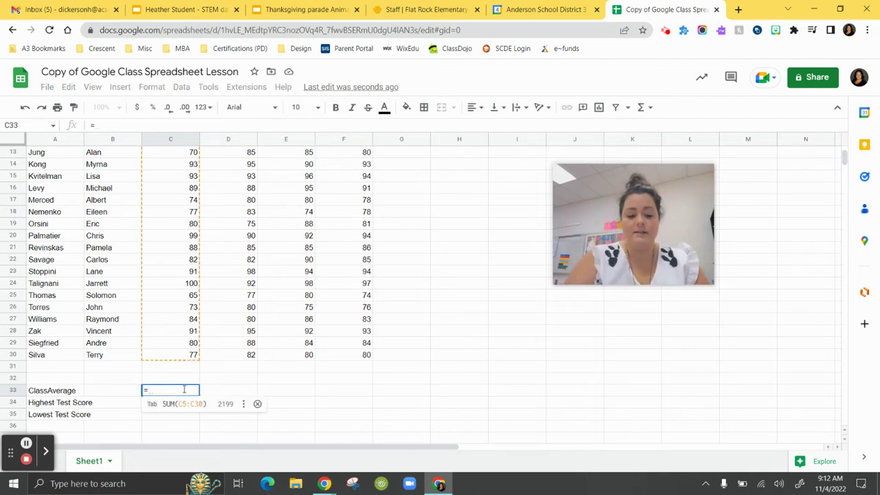
text(av)
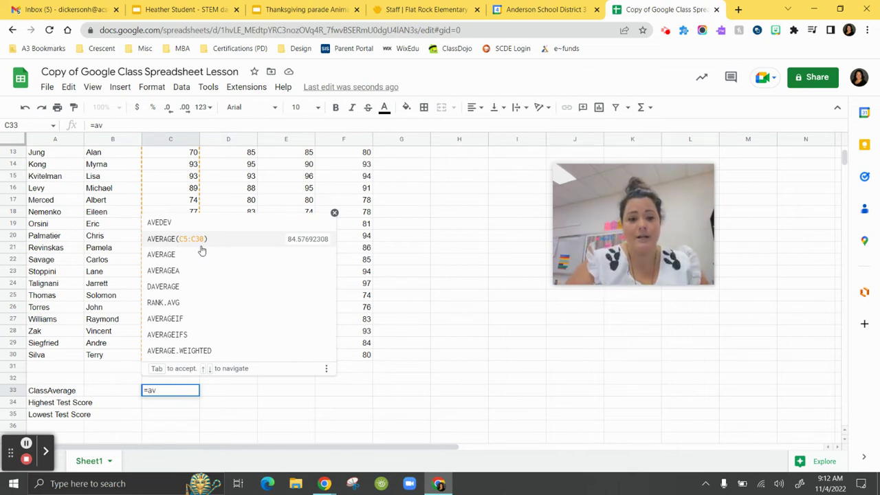
click(165, 238)
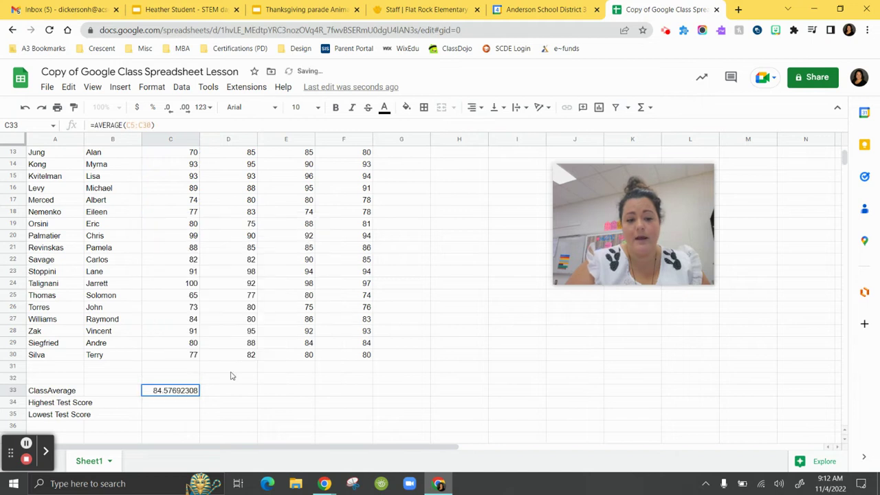
click(187, 393)
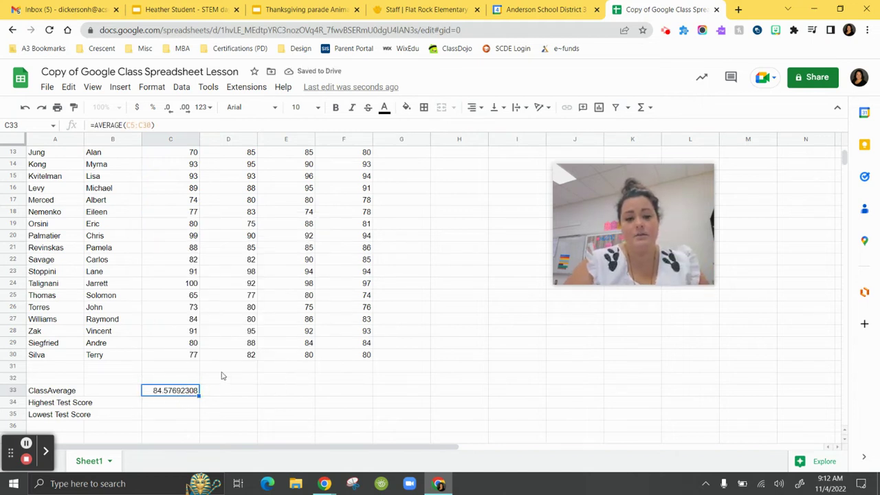
Step: Fill the ClassAverage formula from C33 across to E33 for TEST 2 and TEST 3
scroll(371, 372, up, 3)
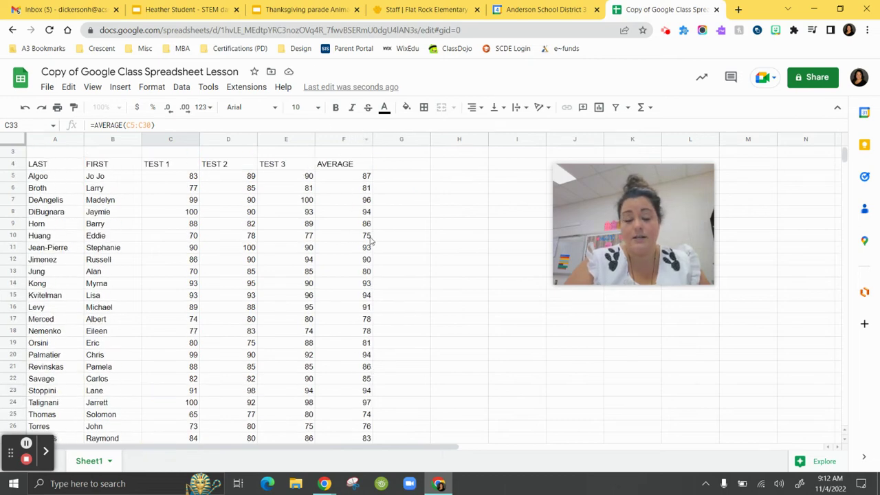
scroll(338, 349, down, 5)
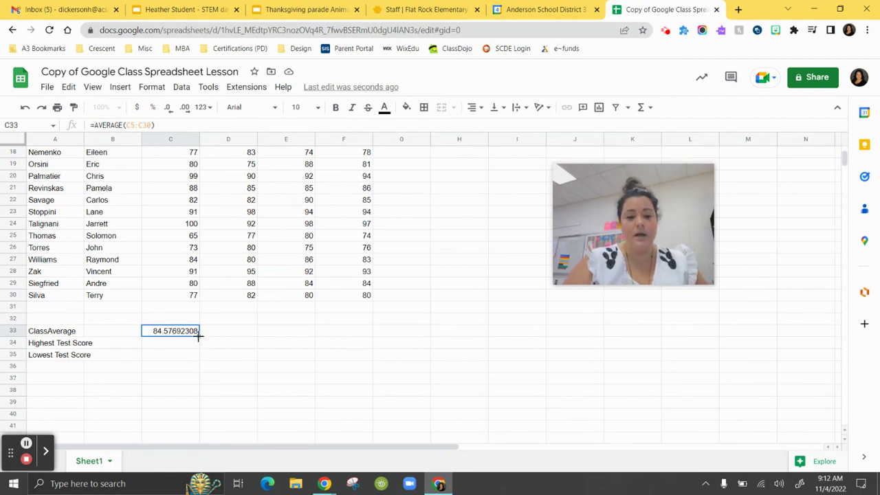
drag(198, 333, 271, 332)
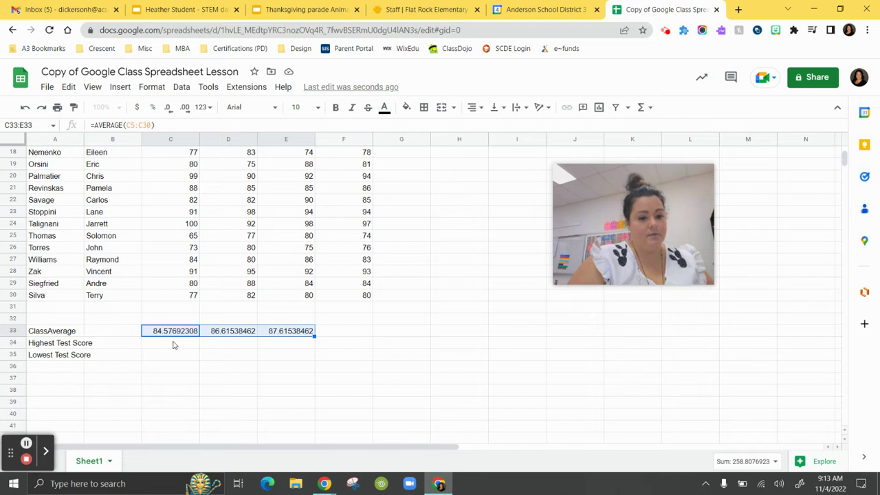
Step: Enter =MAX(C5:C30) in cell C34 as the Highest Test Score for TEST 1
right_click(174, 344)
click(161, 350)
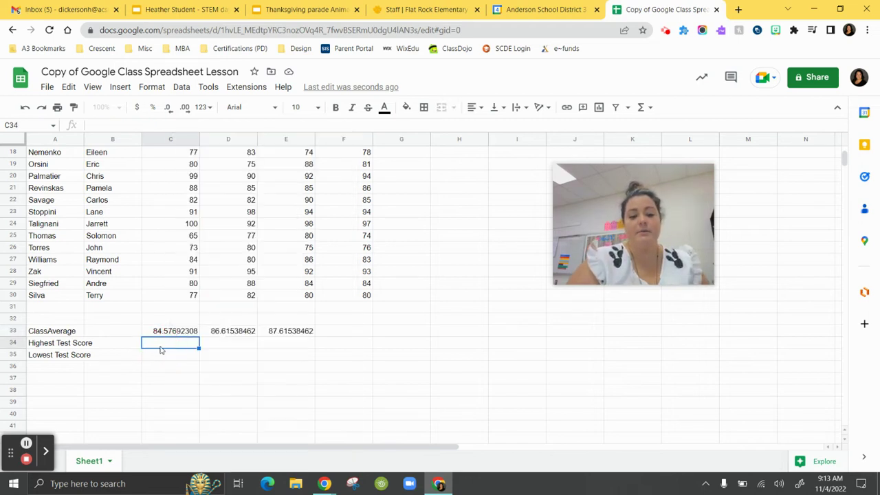
mouse_move(650, 186)
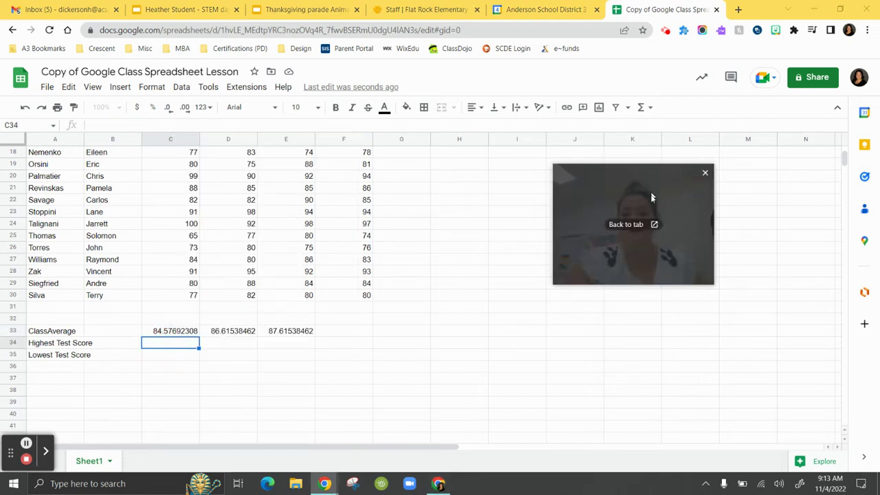
drag(651, 186, 784, 279)
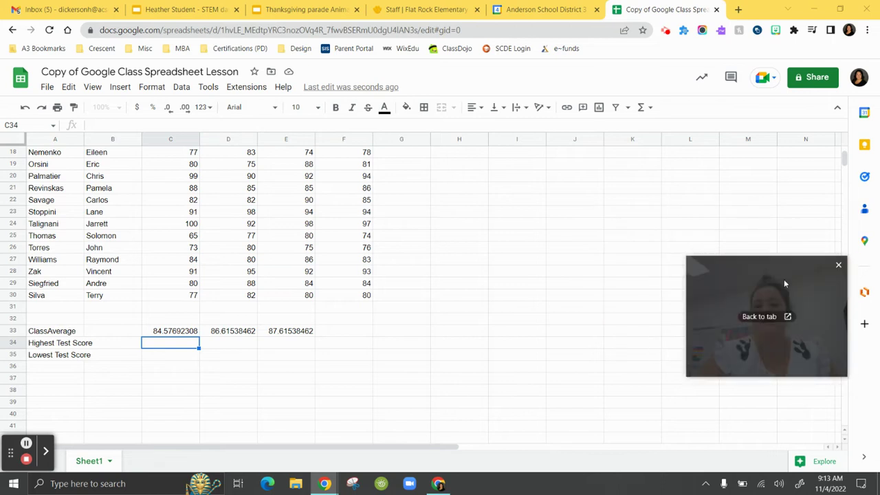
click(642, 108)
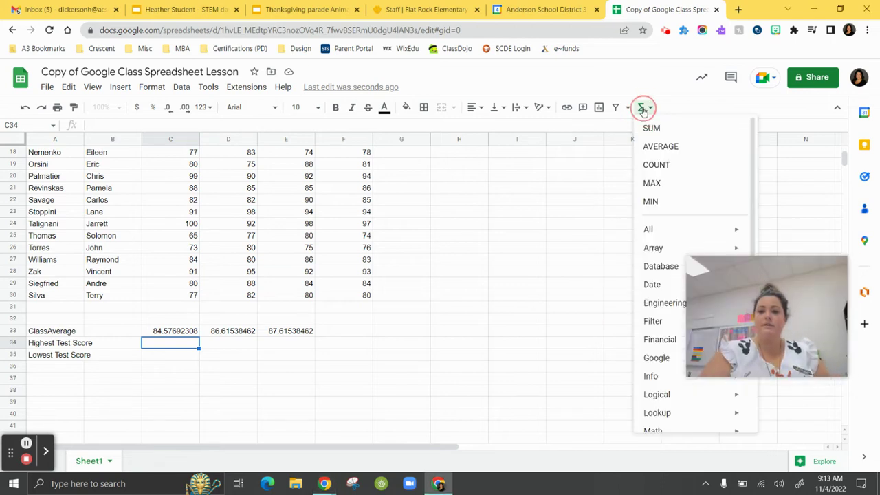
click(662, 186)
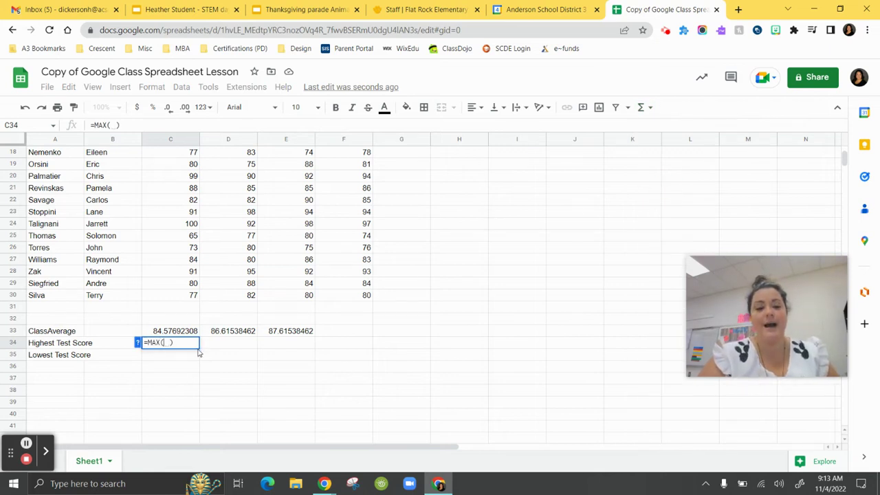
click(179, 300)
drag(161, 156, 165, 202)
scroll(165, 202, down, 5)
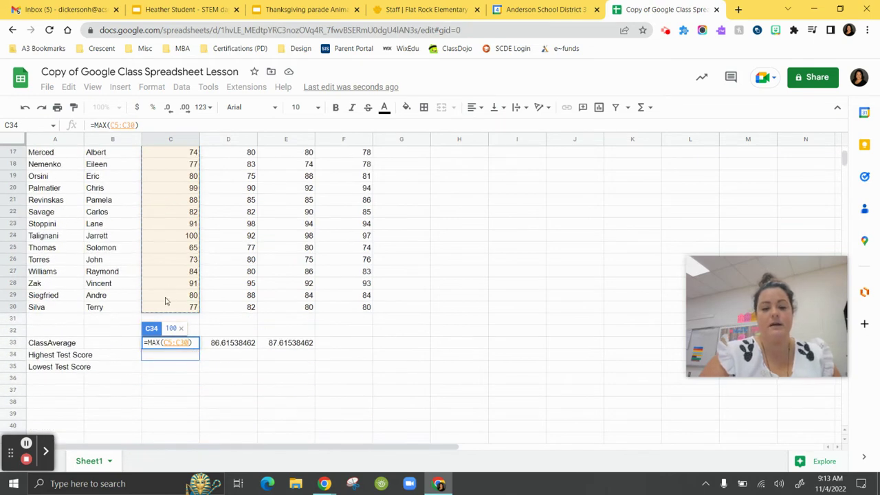
key(Return)
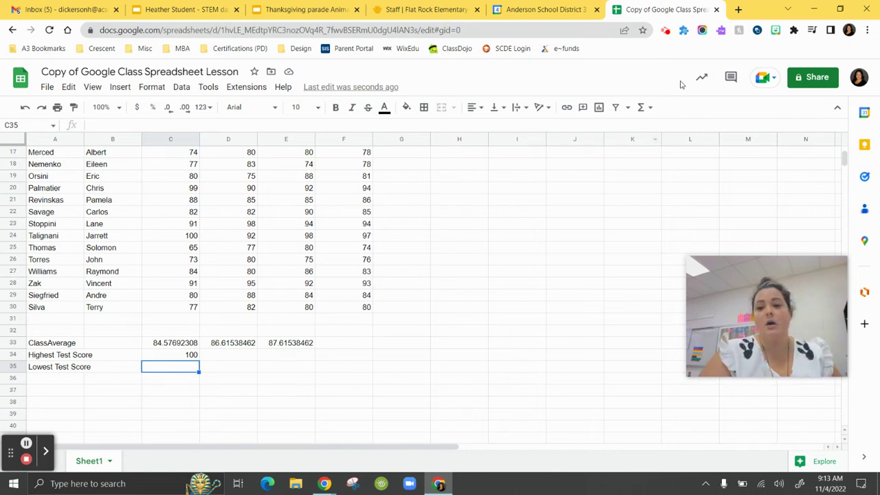
Step: Enter =MIN(C5:C30) in cell C35 as the Lowest Test Score for TEST 1
click(642, 108)
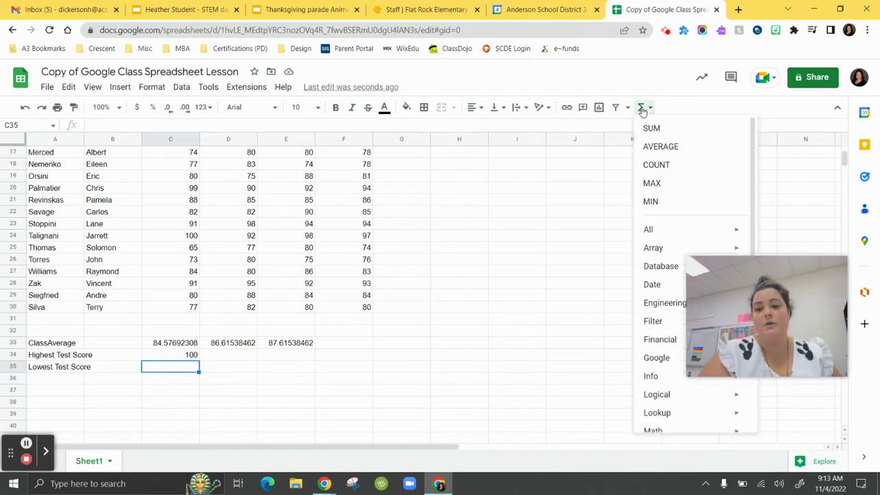
click(653, 201)
drag(165, 308, 169, 207)
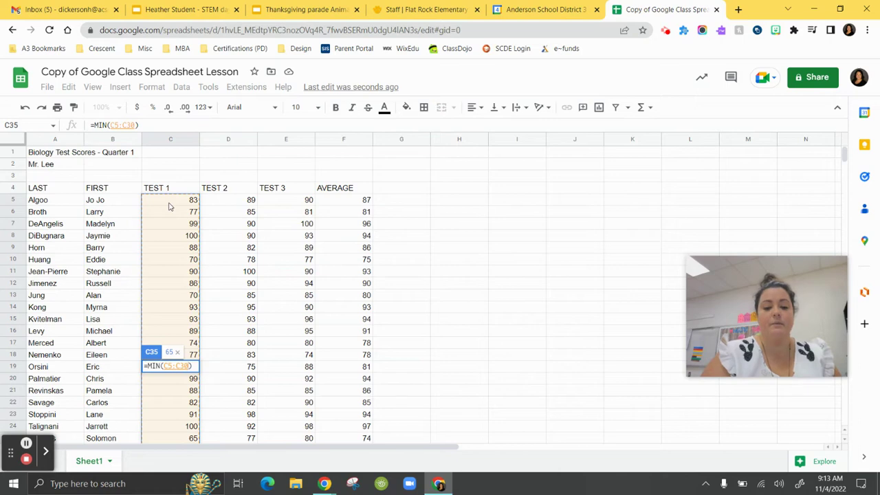
key(Return)
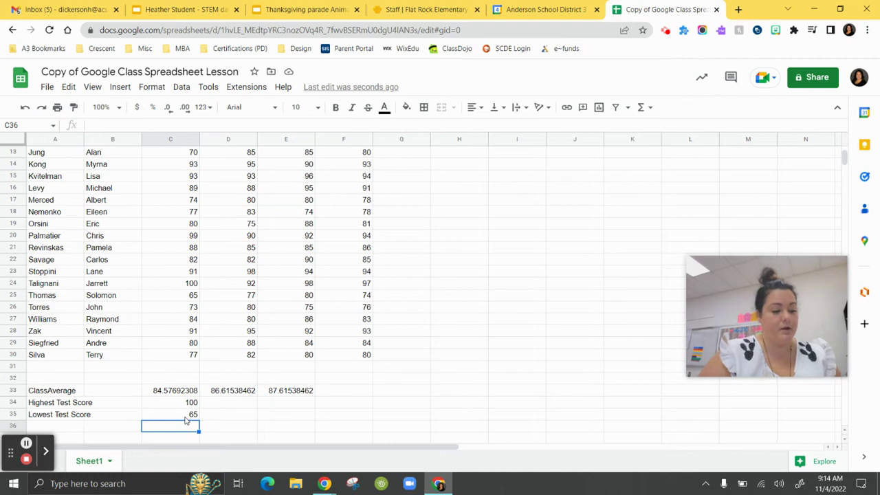
Step: Fill the highest and lowest score formulas from C34:C35 across to column E for TEST 2 and TEST 3
drag(186, 403, 187, 418)
right_click(189, 418)
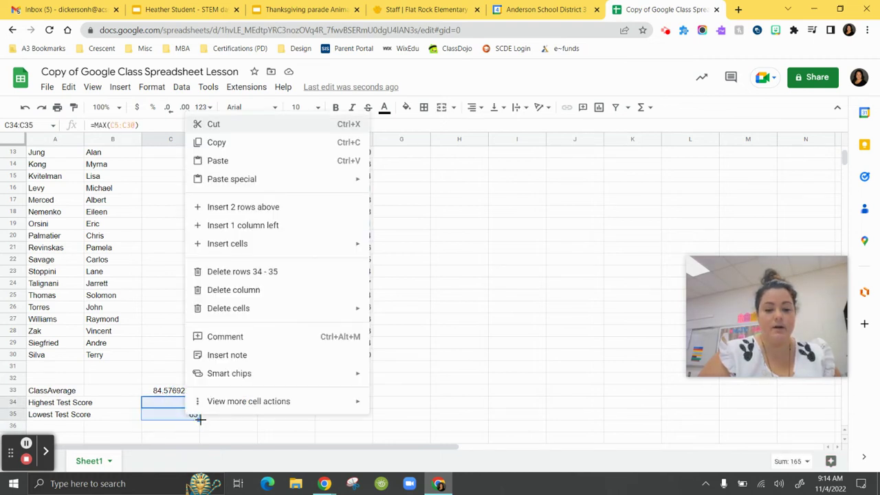
click(198, 418)
drag(197, 418, 274, 416)
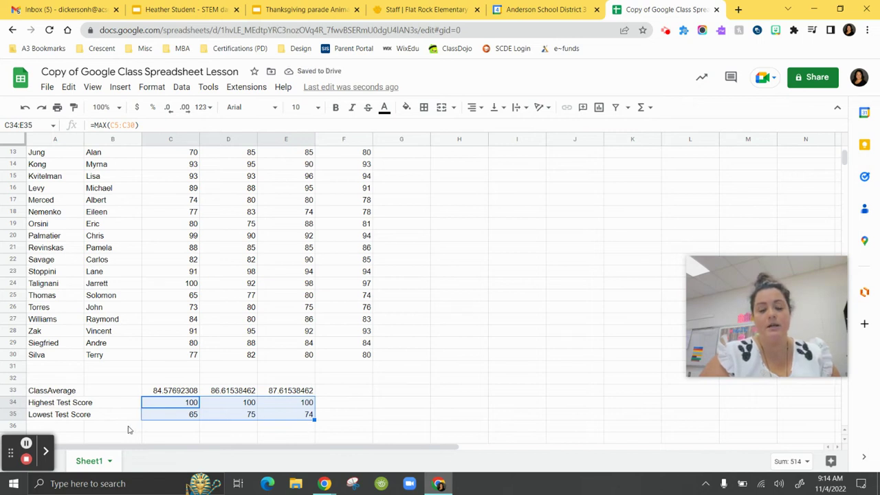
click(178, 404)
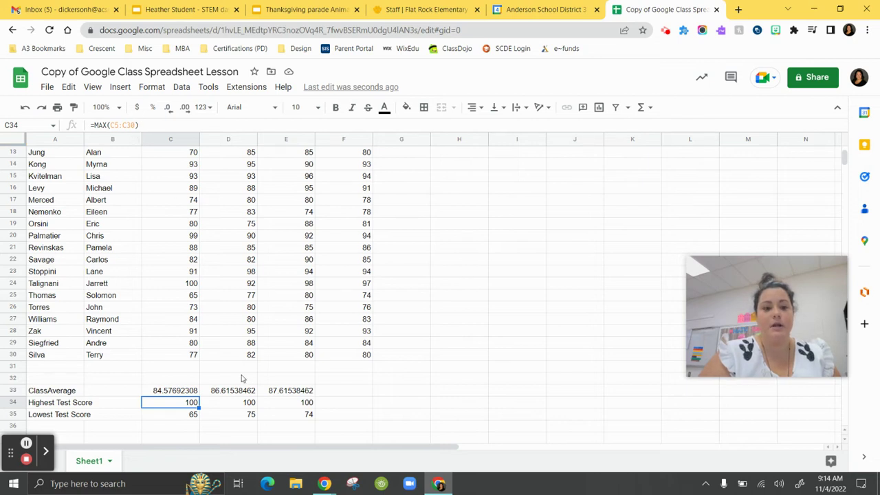
click(229, 407)
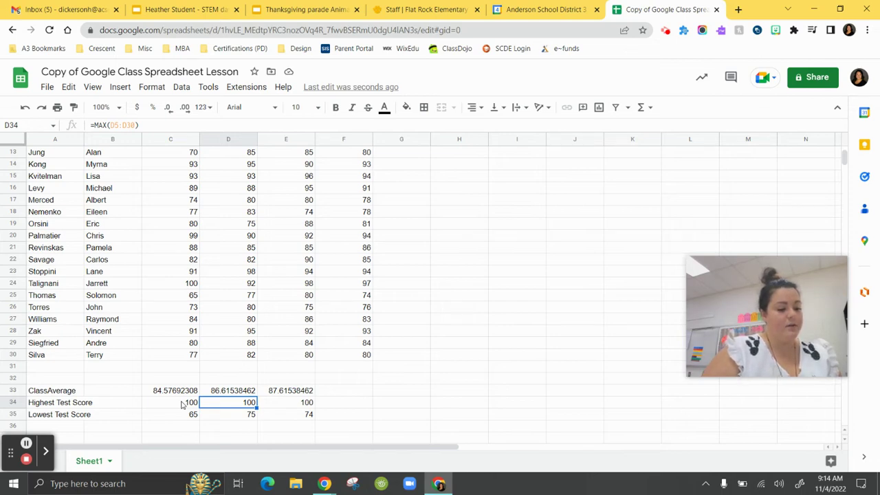
Step: Make the column headings in row 4 bold
scroll(263, 363, up, 5)
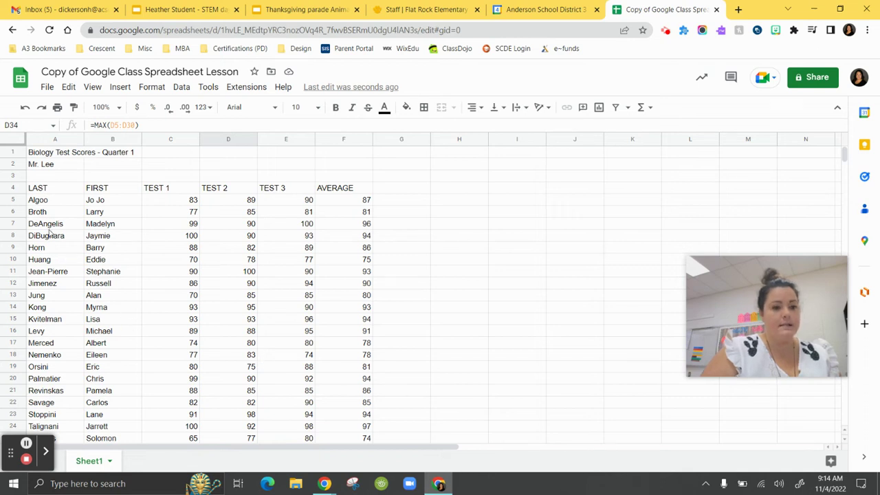
click(11, 187)
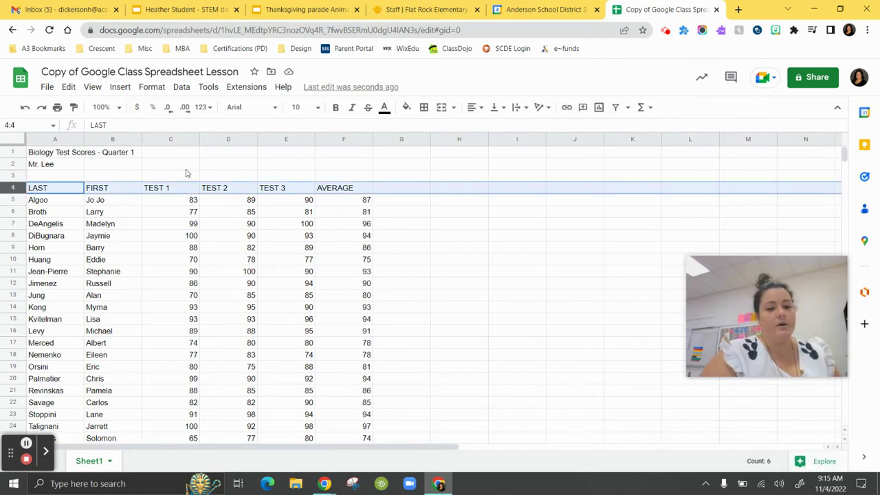
click(337, 109)
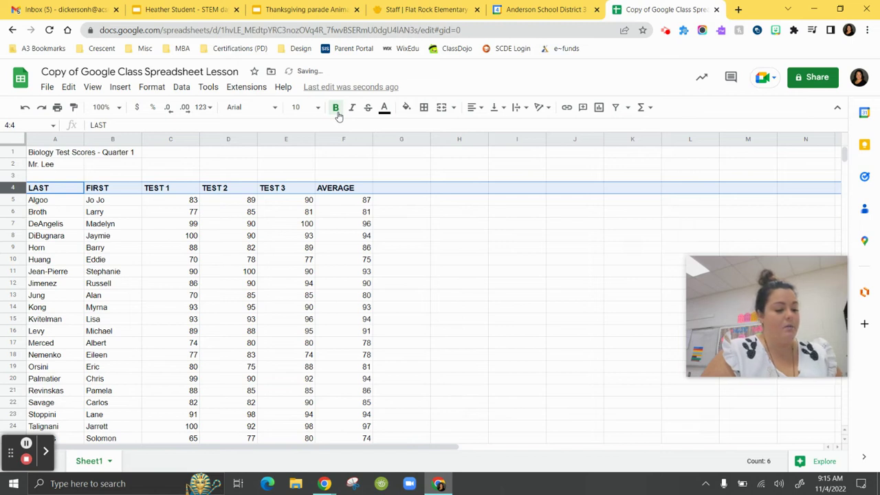
click(254, 309)
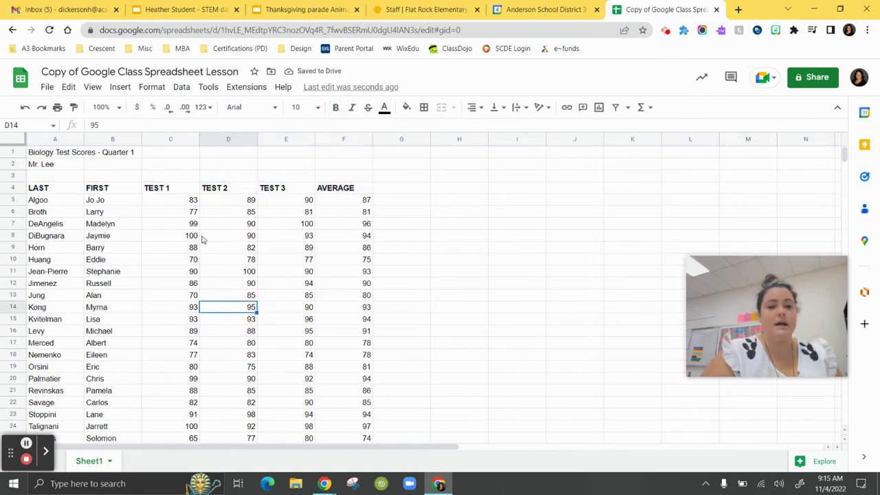
Step: Right-align the TEST 1, TEST 2, TEST 3 and AVERAGE headings in C4:F4
click(173, 193)
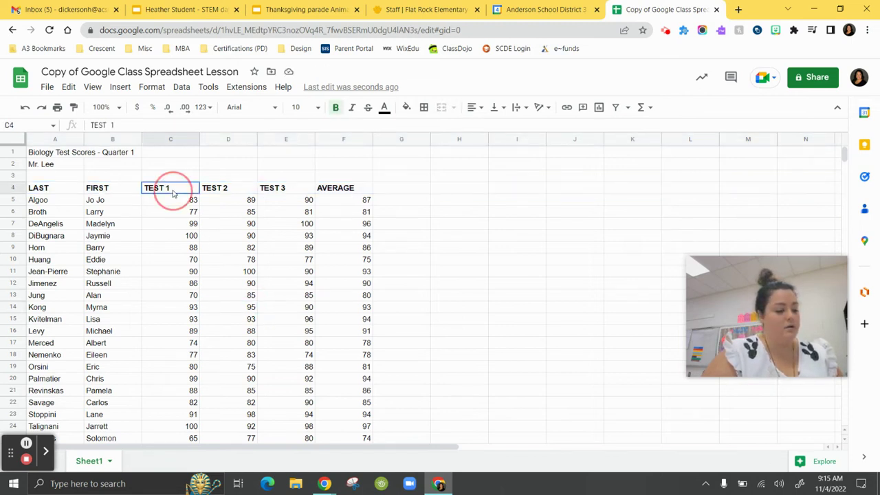
drag(174, 192, 334, 191)
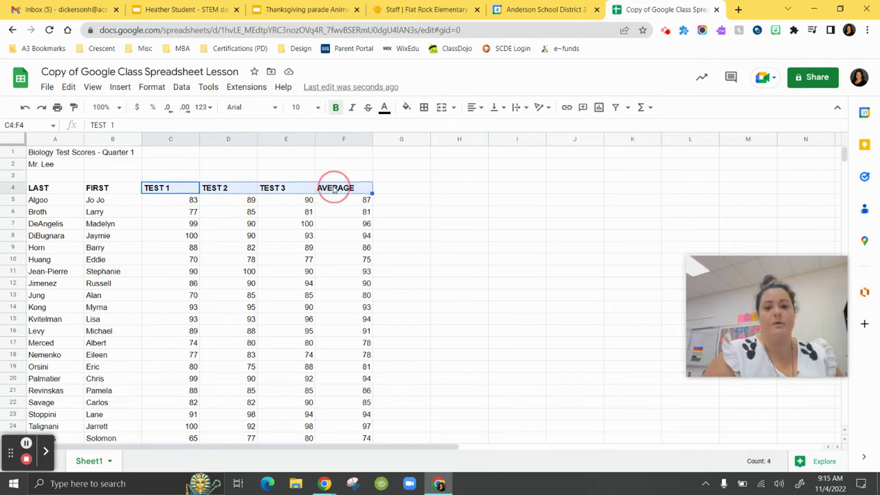
click(472, 109)
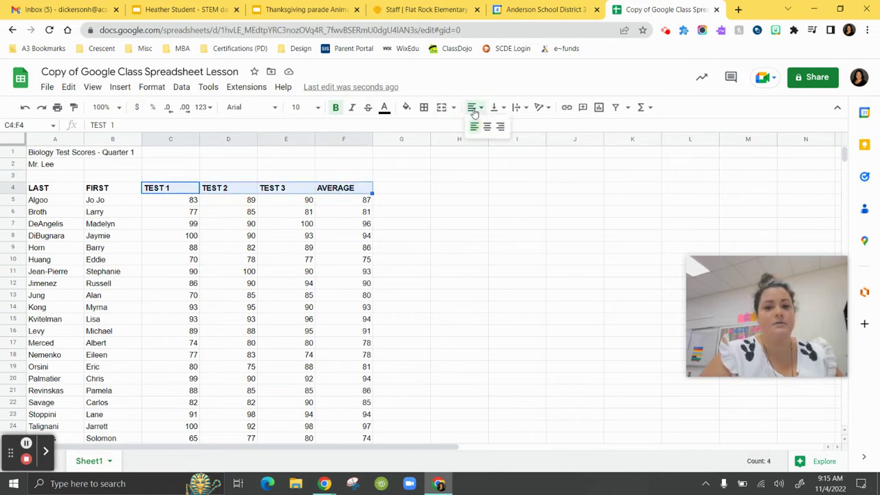
click(500, 127)
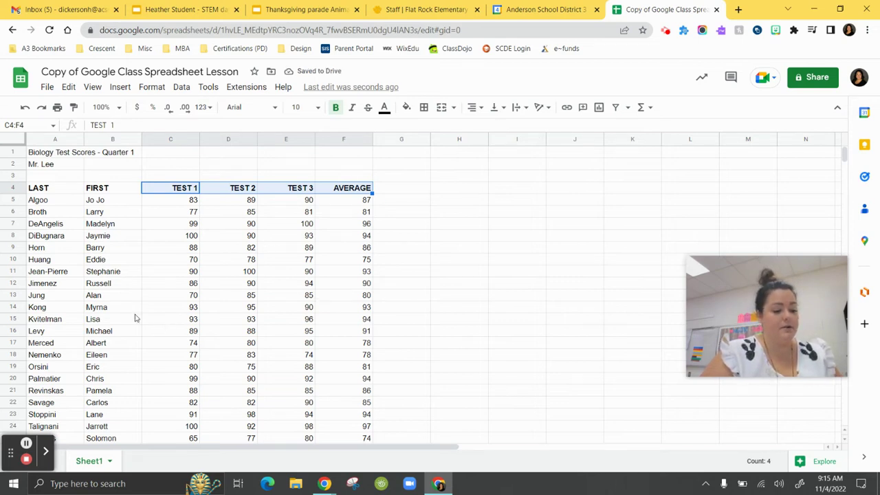
Step: Make the class average, highest and lowest score results in C33:E35 bold
scroll(136, 318, down, 1)
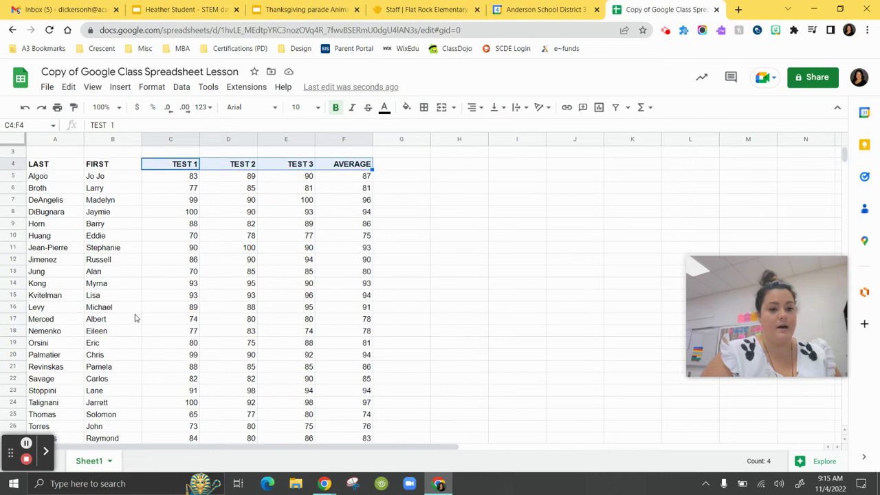
scroll(160, 272, down, 5)
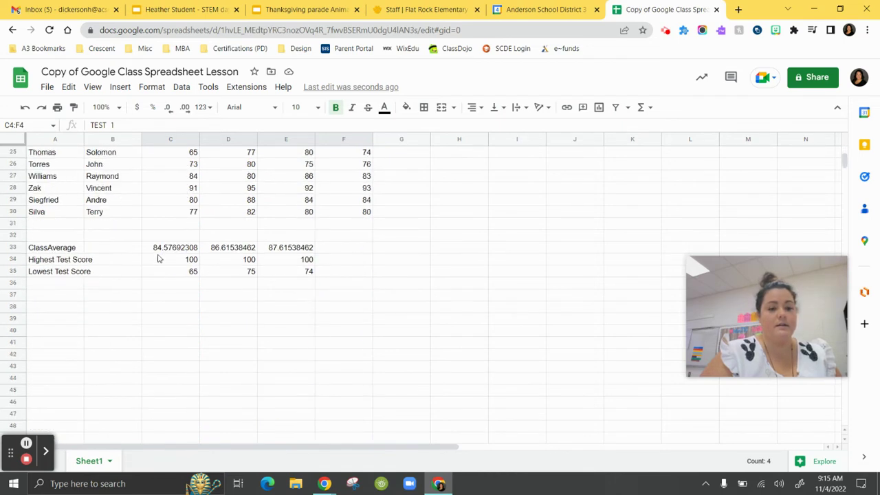
click(167, 251)
drag(167, 251, 289, 279)
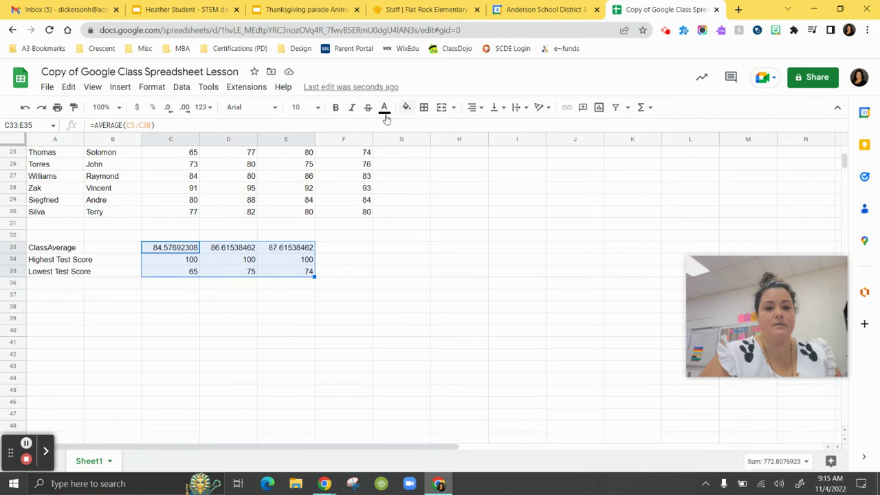
click(335, 110)
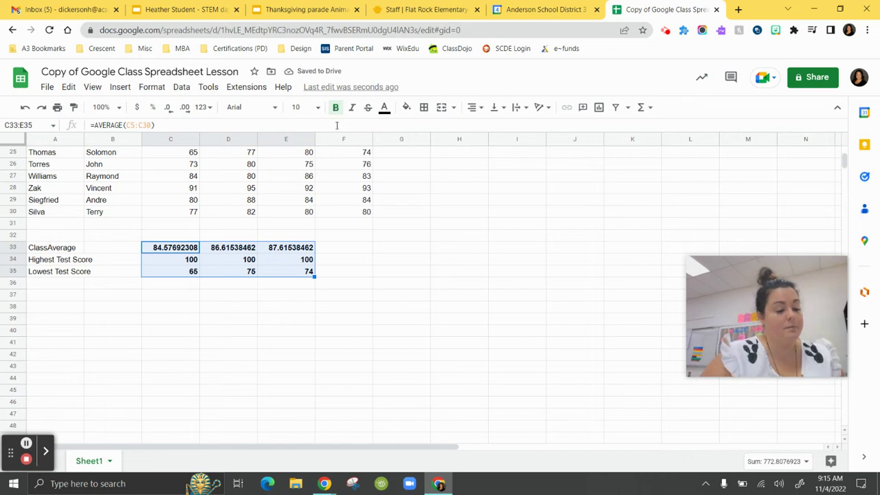
right_click(185, 285)
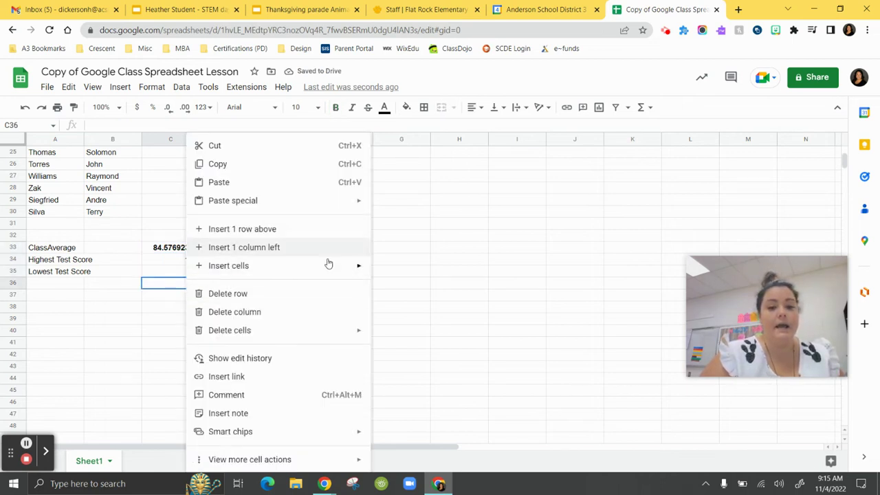
Step: Reduce the decimal places of the class averages in C33:E33 until they show as whole numbers
click(166, 249)
drag(165, 250, 271, 247)
click(167, 108)
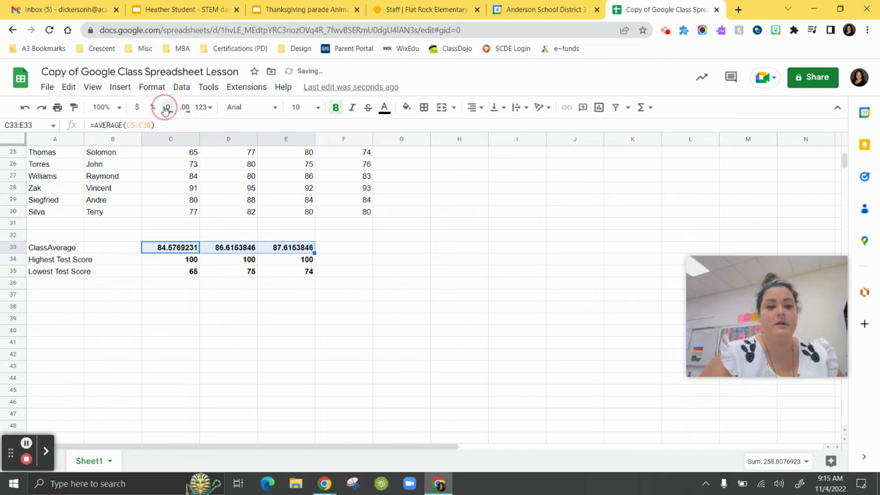
click(167, 109)
click(167, 108)
click(167, 109)
click(167, 108)
click(167, 108)
click(167, 109)
click(167, 109)
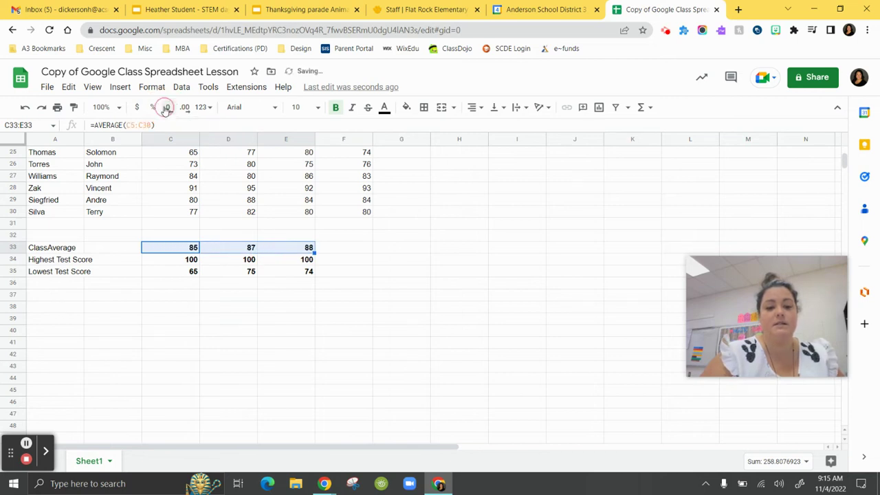
click(172, 282)
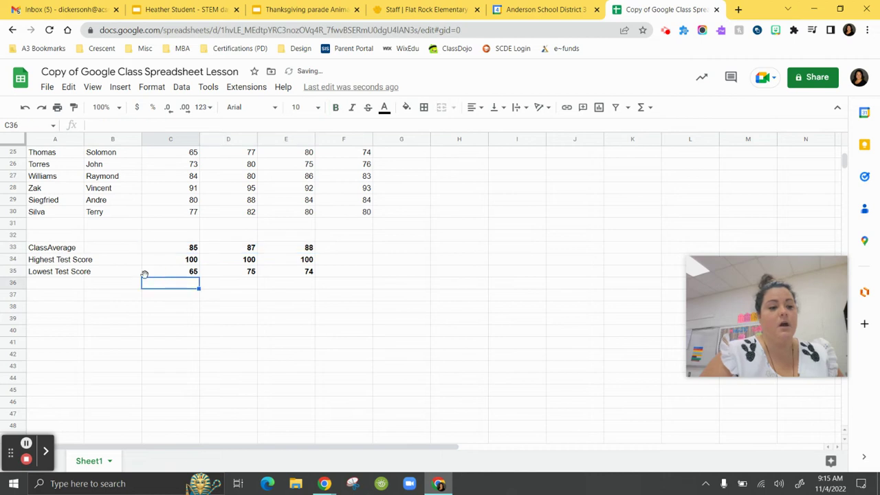
Step: Move the class average, highest and lowest score labels from A33:A35 to B33:B35 and widen column B to fit them
click(77, 248)
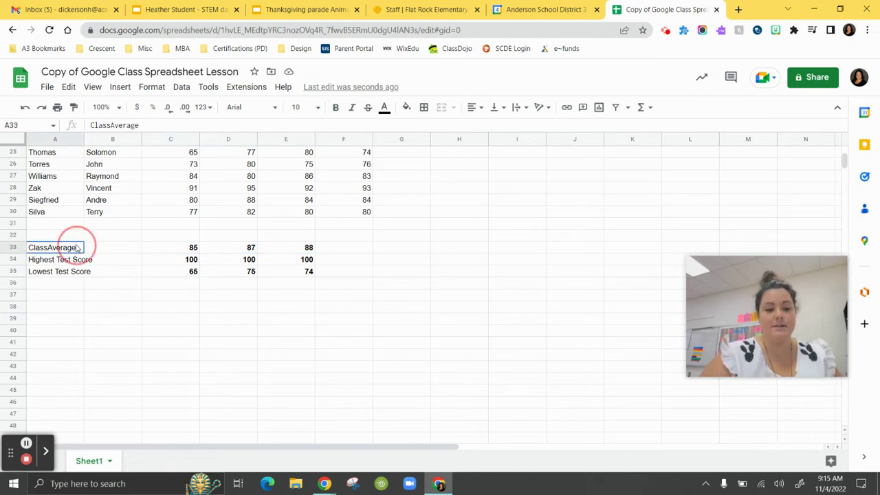
drag(77, 248, 80, 274)
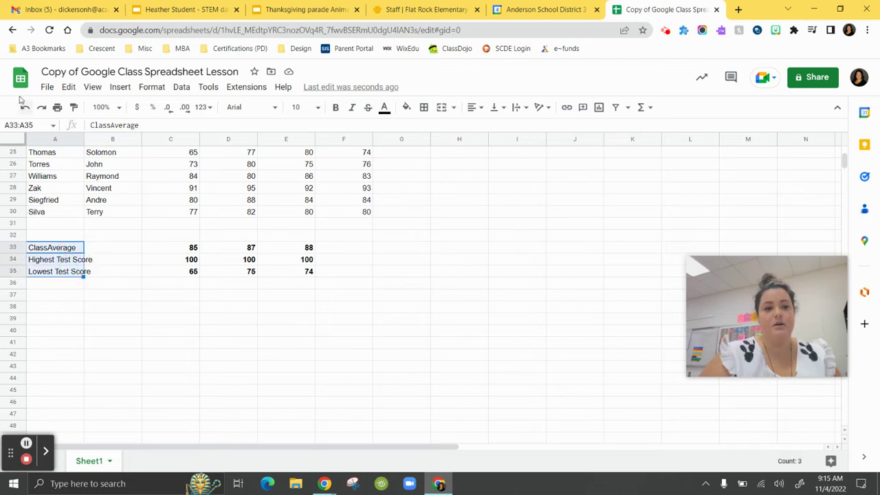
click(47, 87)
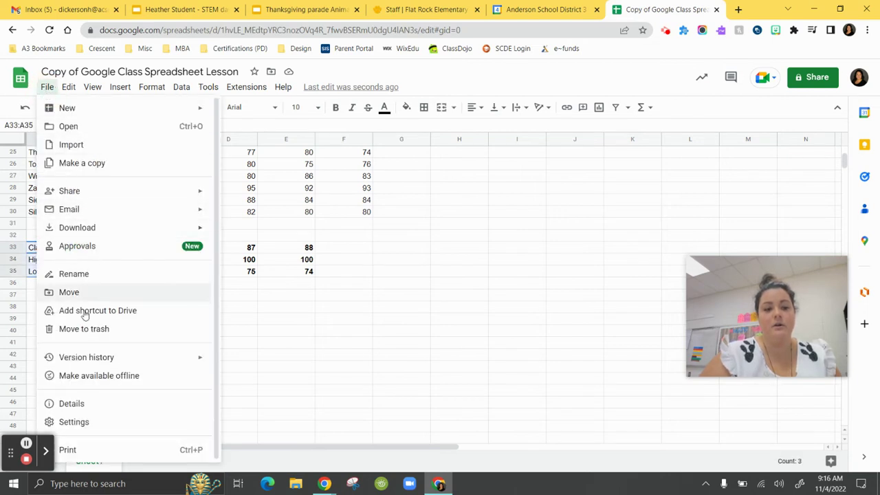
click(72, 87)
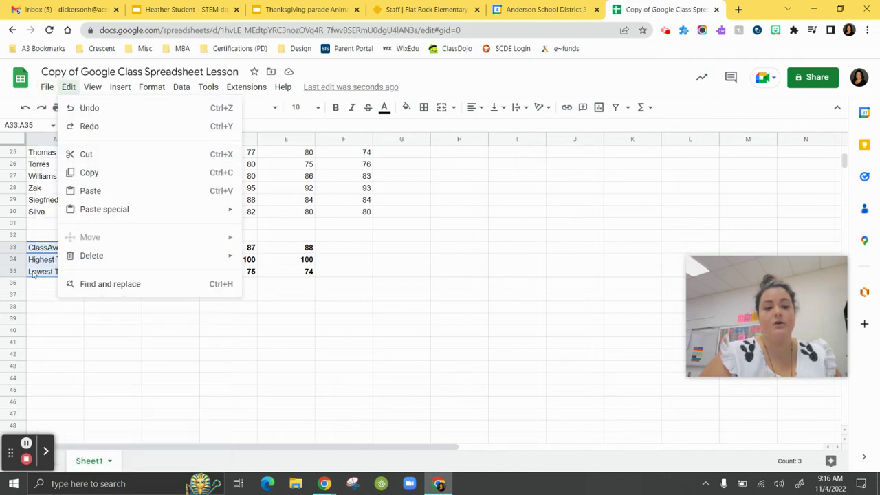
click(86, 155)
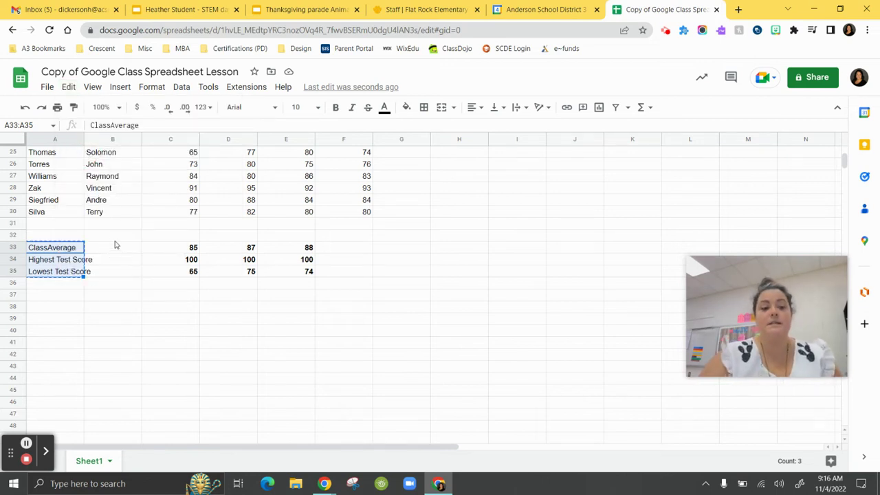
click(128, 247)
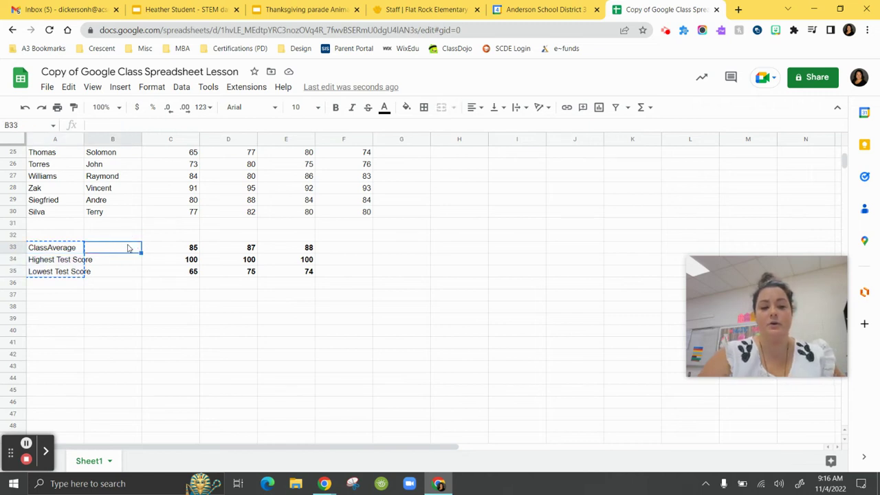
key(ctrl+v)
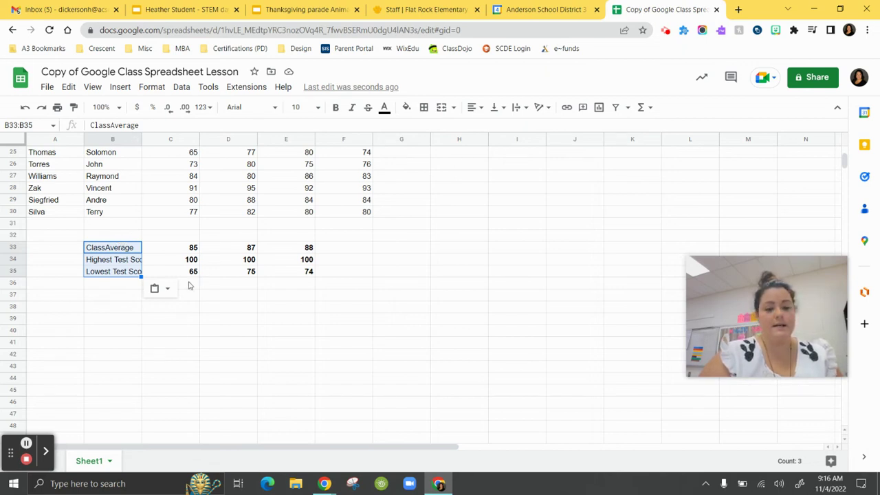
click(113, 307)
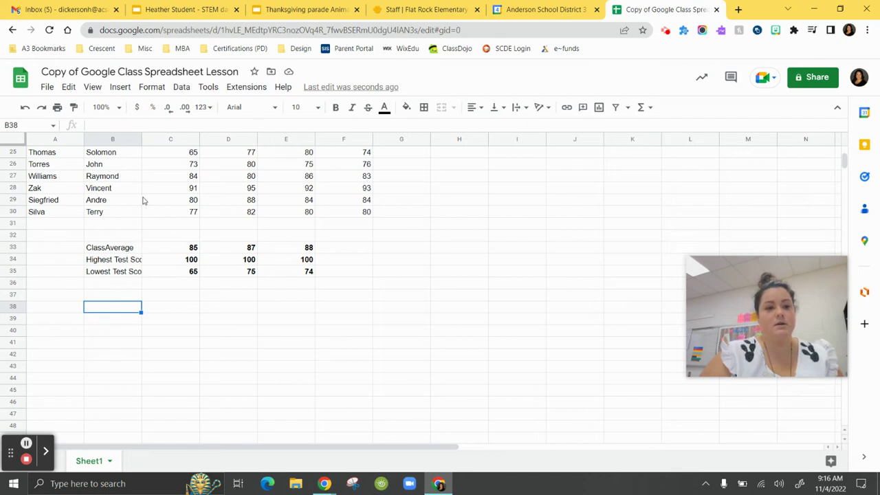
double_click(140, 138)
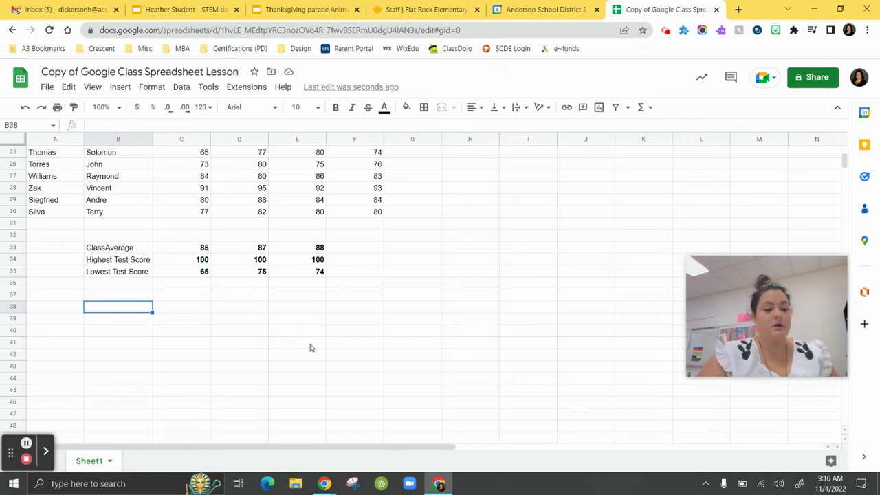
Step: Create a filter on the score table A4:F30, including the heading row
scroll(310, 348, up, 1)
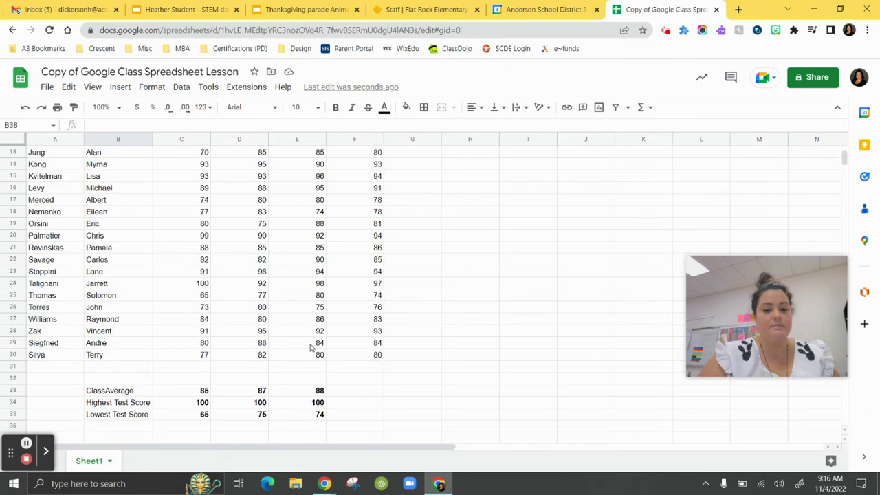
click(358, 357)
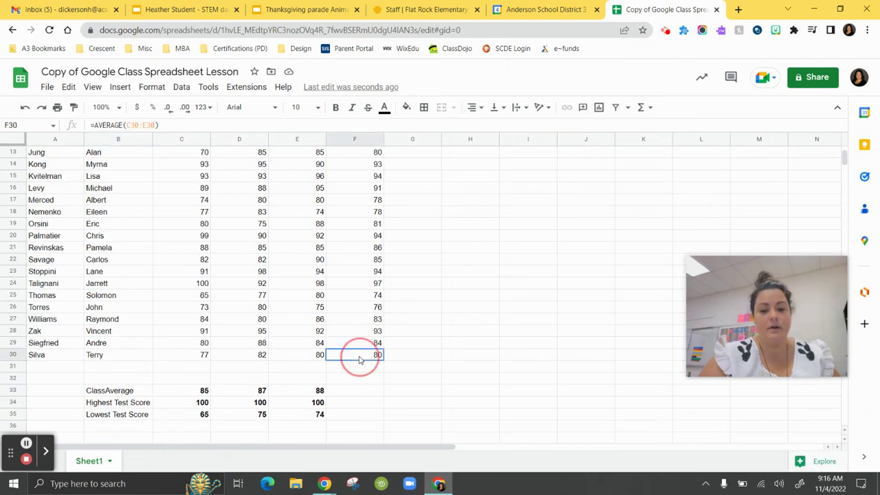
drag(358, 357, 49, 195)
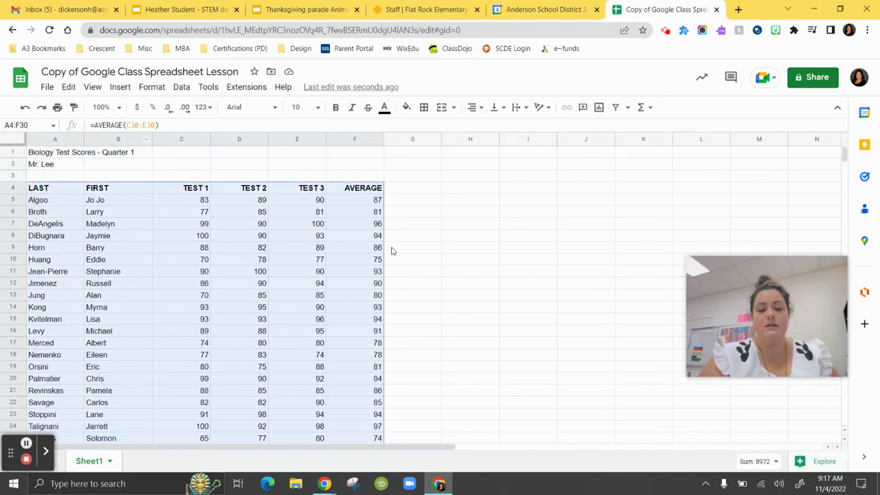
click(616, 108)
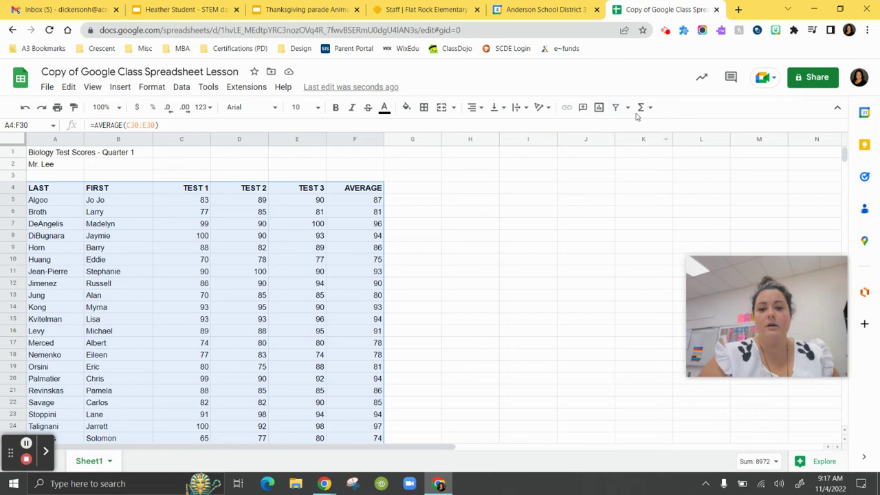
click(615, 110)
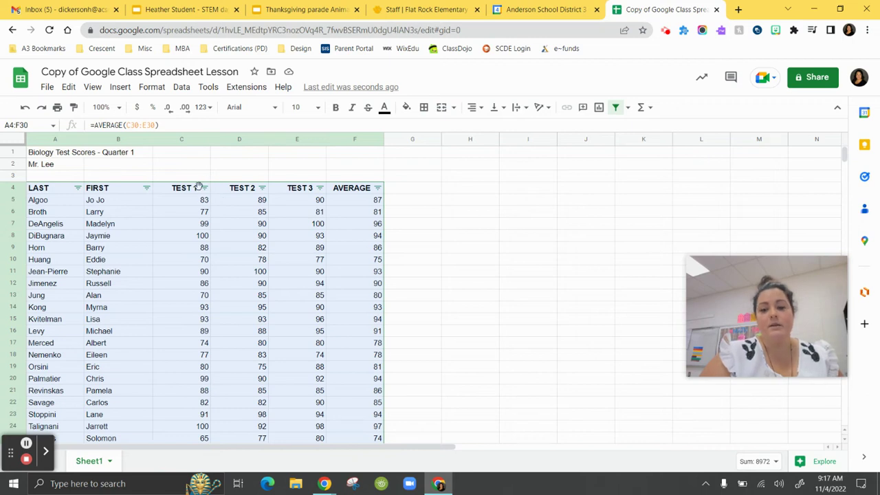
Step: Sort the student rows by TEST 1 in ascending order (A → Z) with the column's filter
click(204, 188)
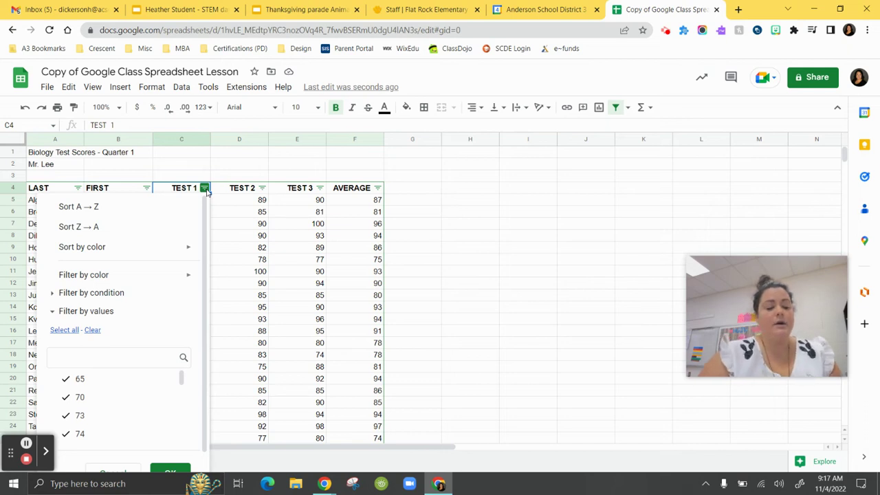
click(163, 215)
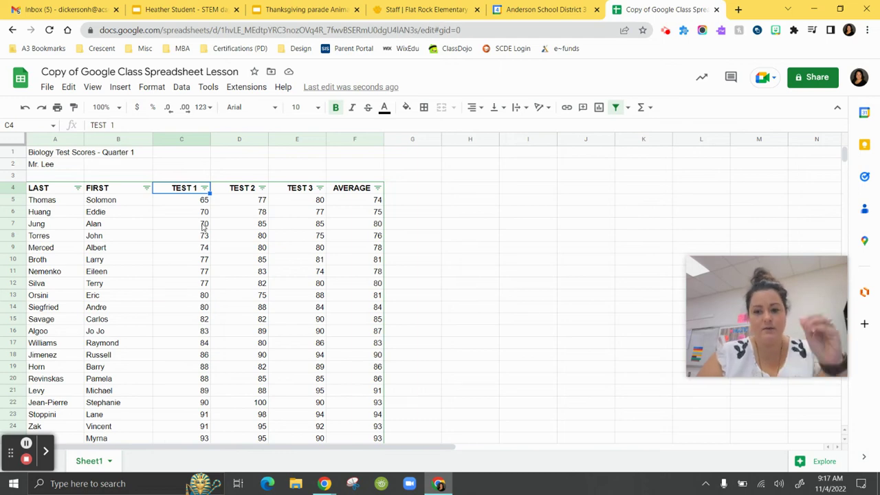
scroll(204, 225, down, 5)
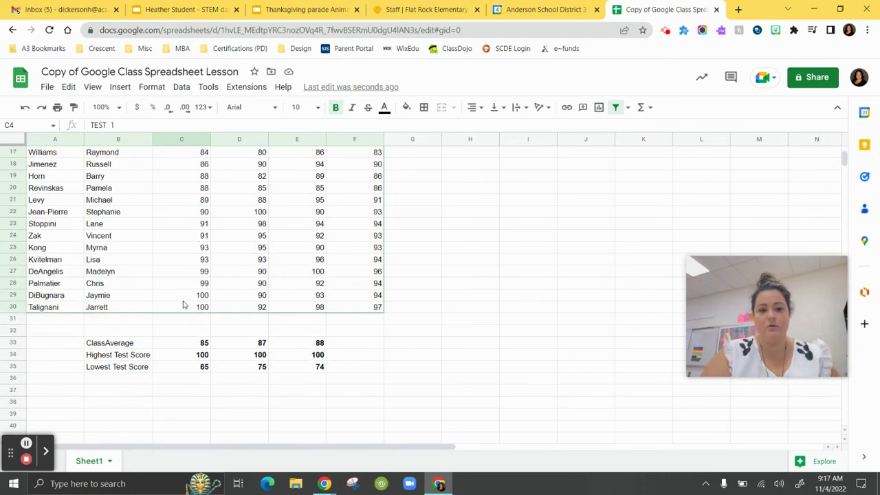
scroll(184, 304, up, 5)
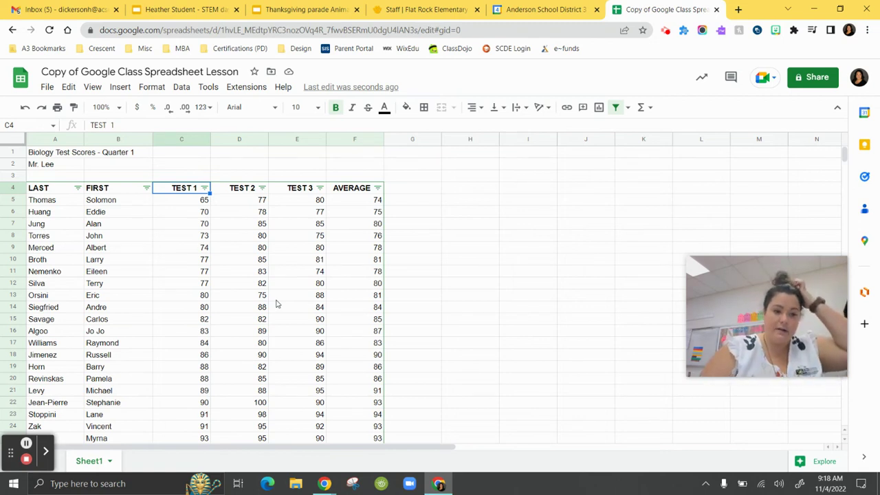
Step: Apply all borders to the score table in A4:F30
drag(59, 188, 357, 420)
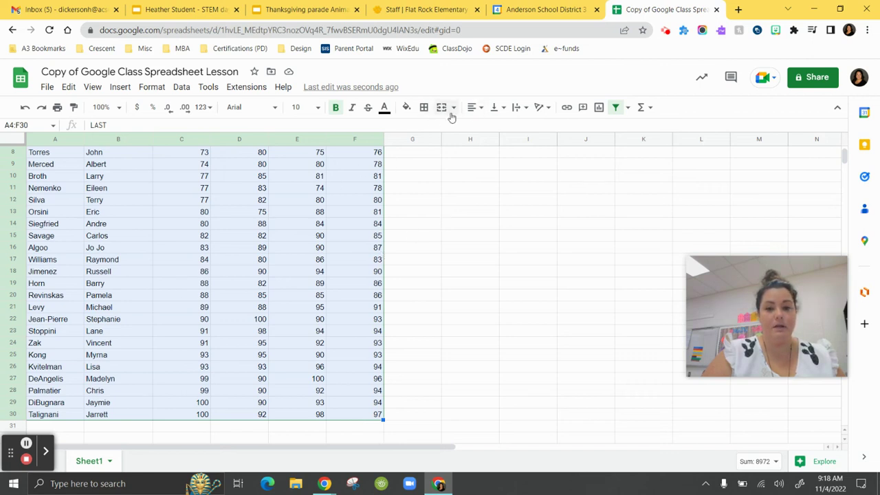
click(423, 108)
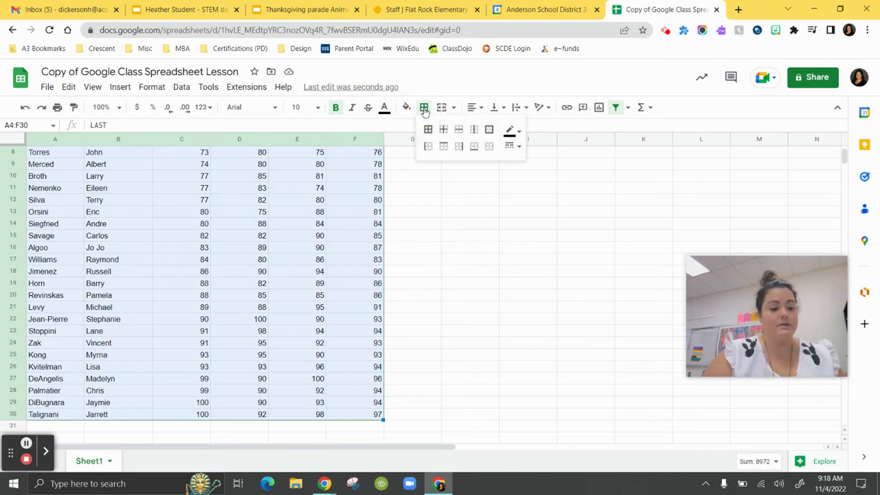
click(427, 133)
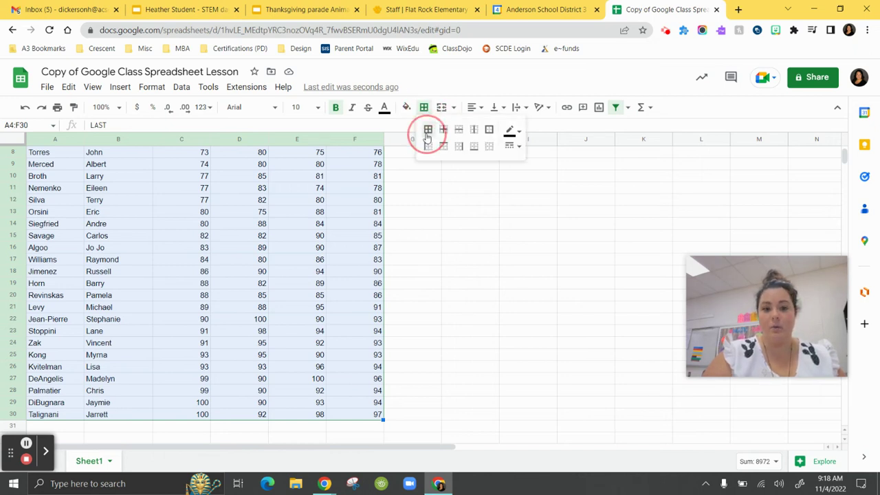
click(305, 261)
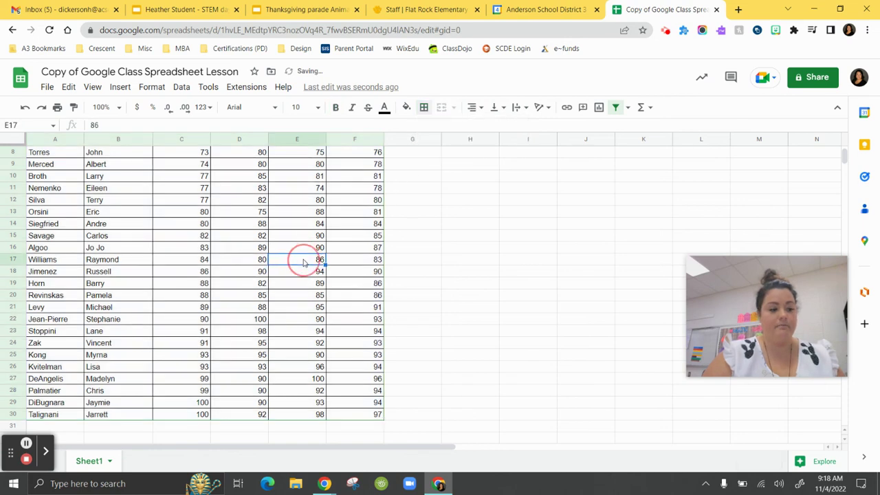
scroll(304, 261, up, 2)
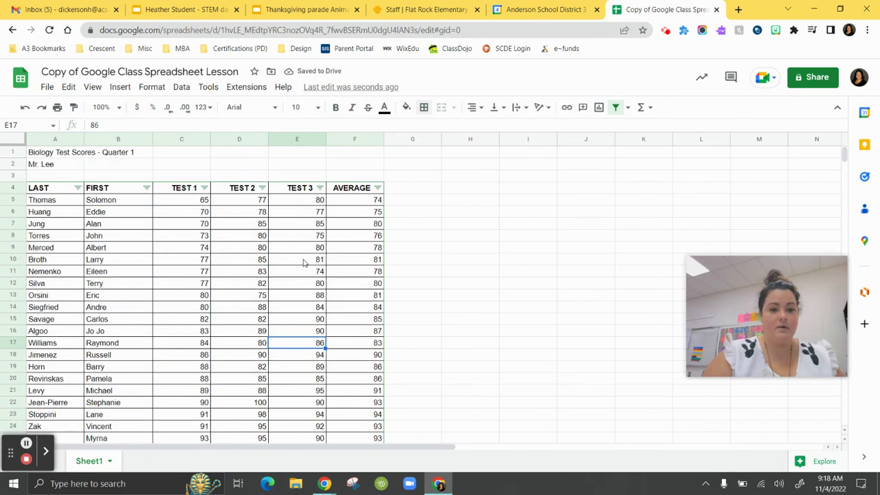
scroll(305, 262, down, 4)
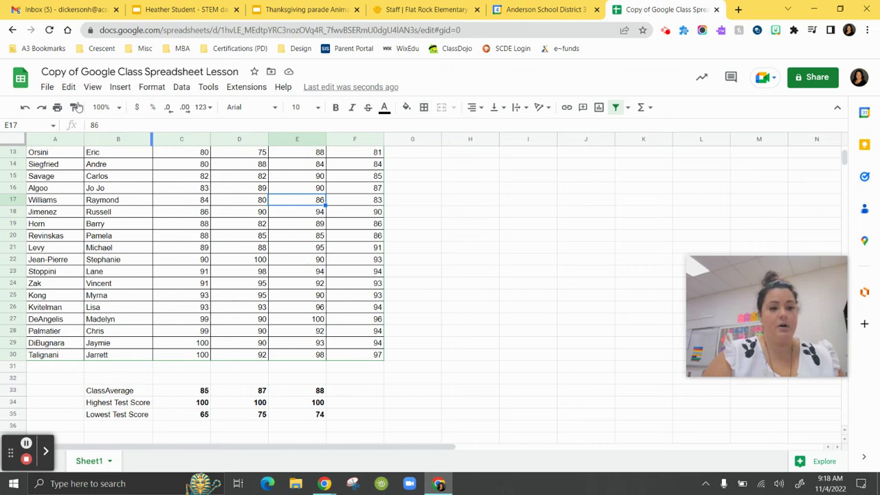
Step: Open the print settings for the current sheet and turn off the printing of gridlines
click(46, 86)
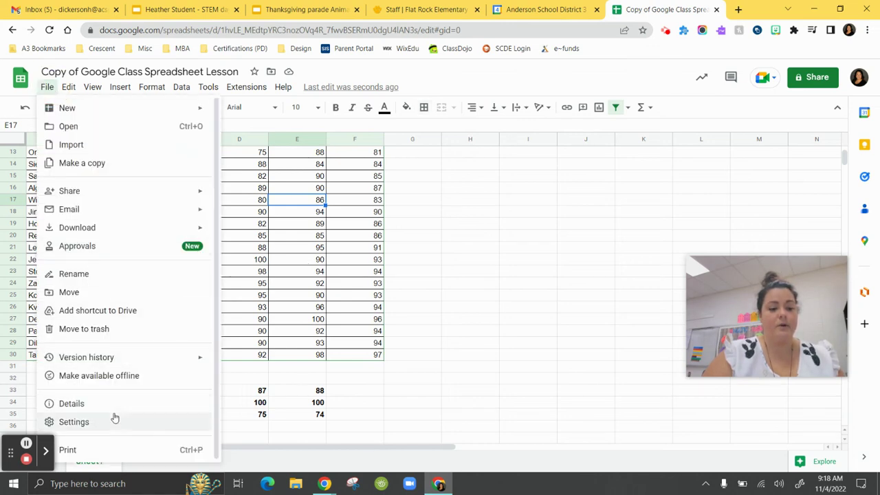
click(111, 449)
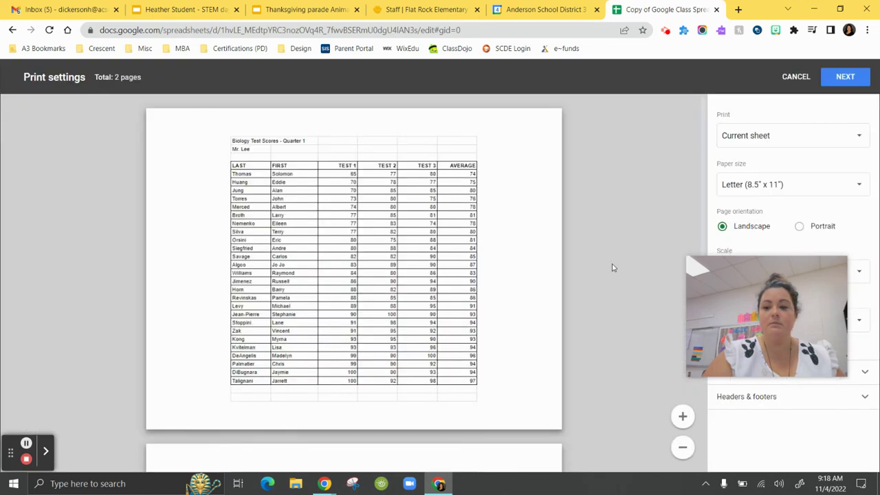
drag(749, 280, 603, 103)
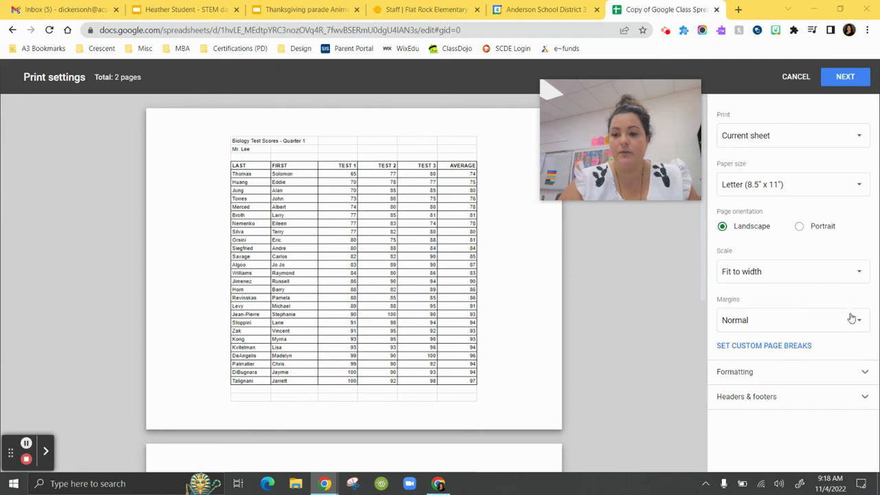
click(811, 372)
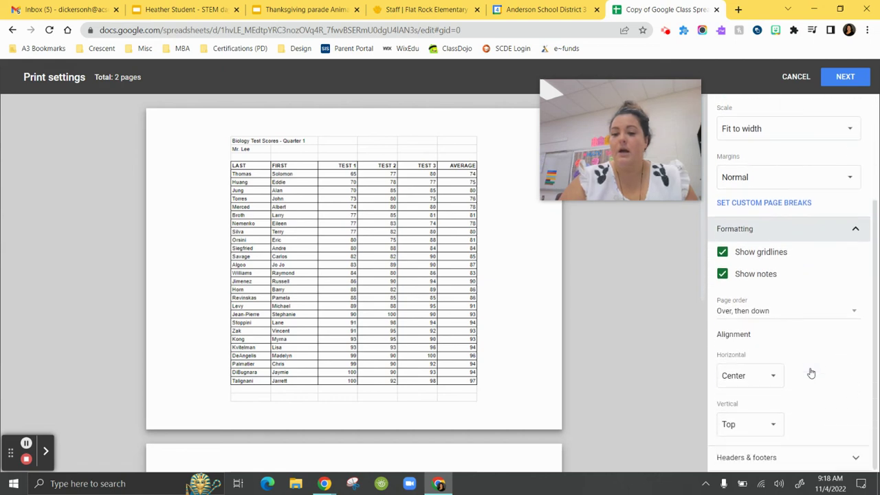
click(722, 253)
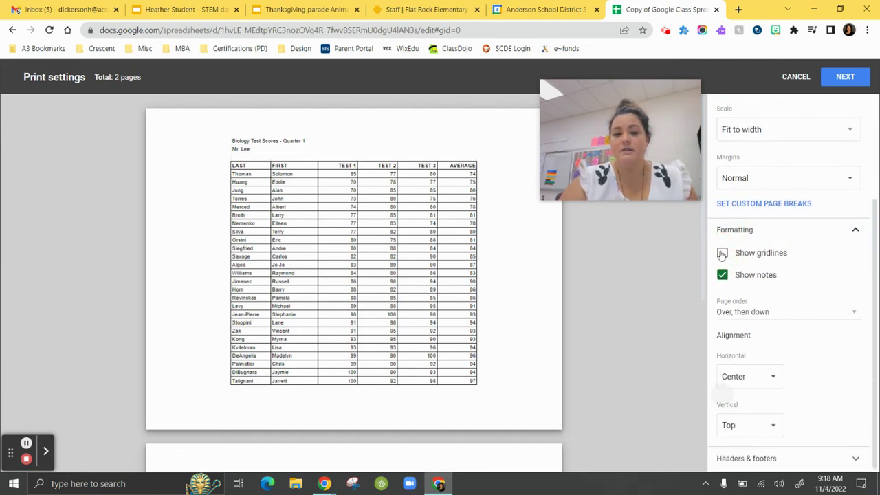
click(727, 253)
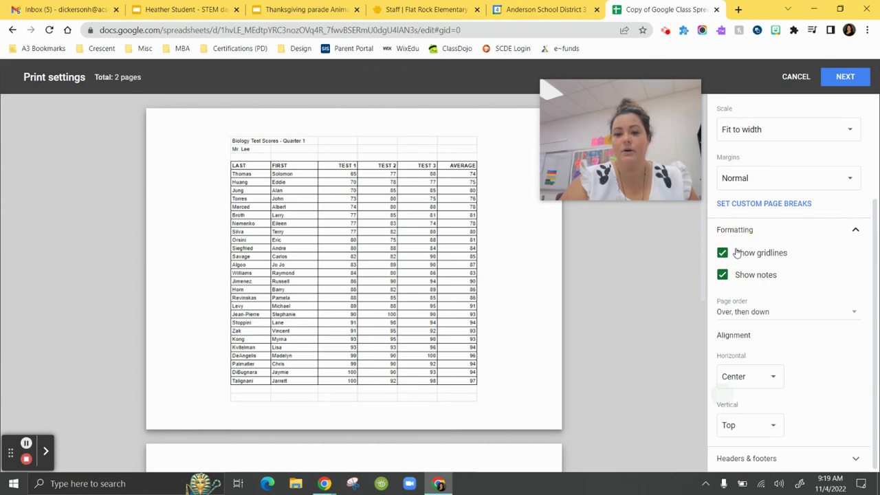
click(723, 254)
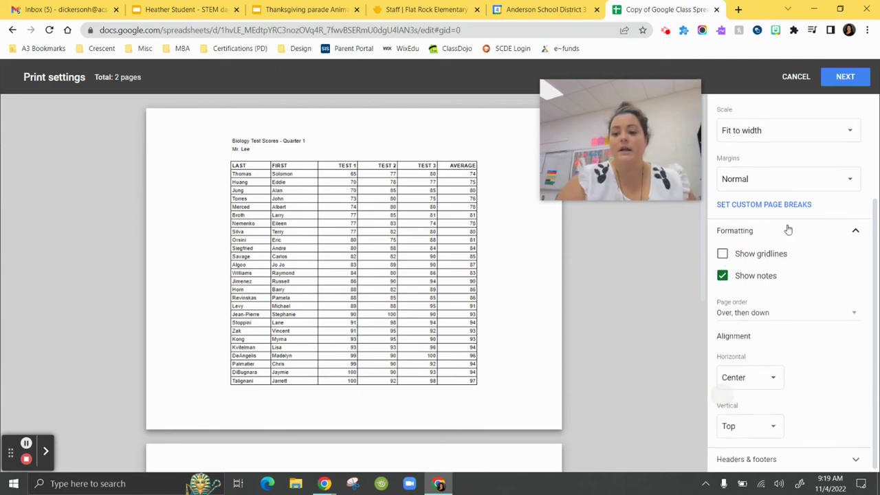
Step: Set the print page orientation to Portrait
scroll(789, 230, up, 3)
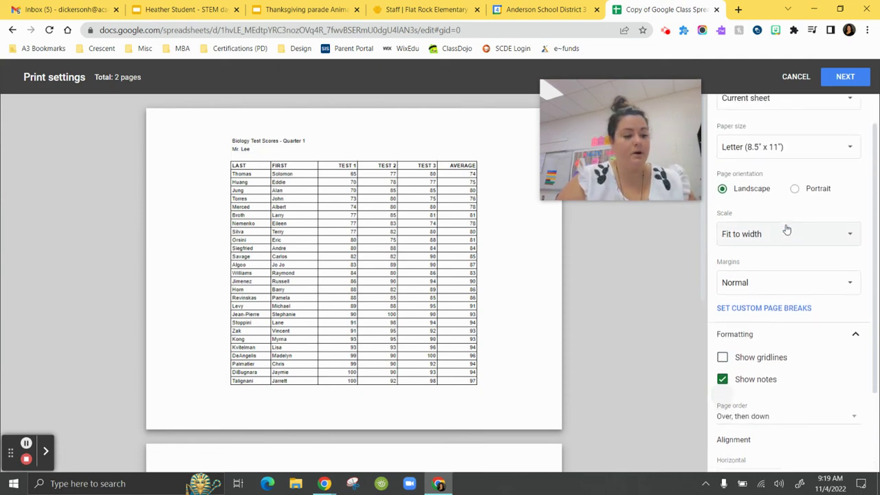
scroll(787, 230, up, 1)
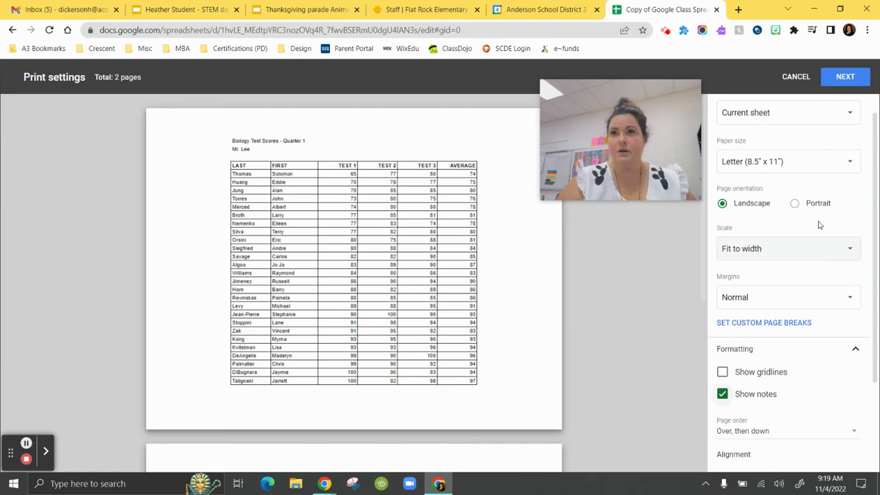
click(795, 205)
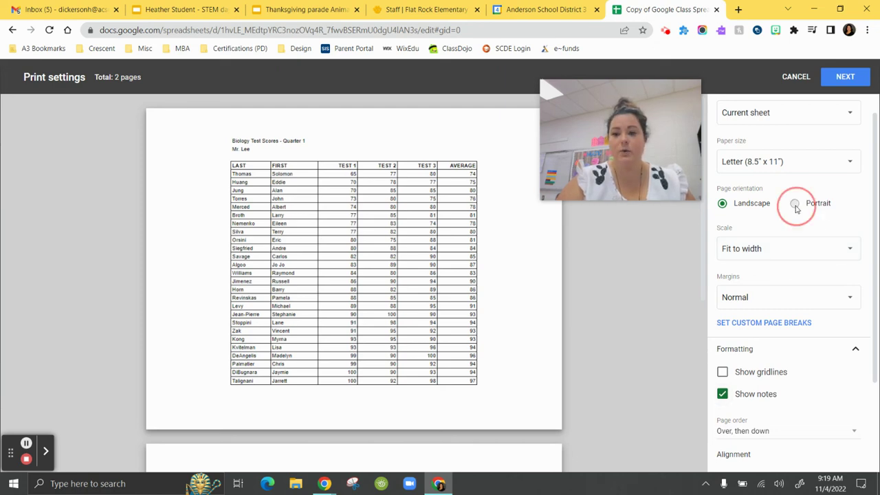
click(795, 205)
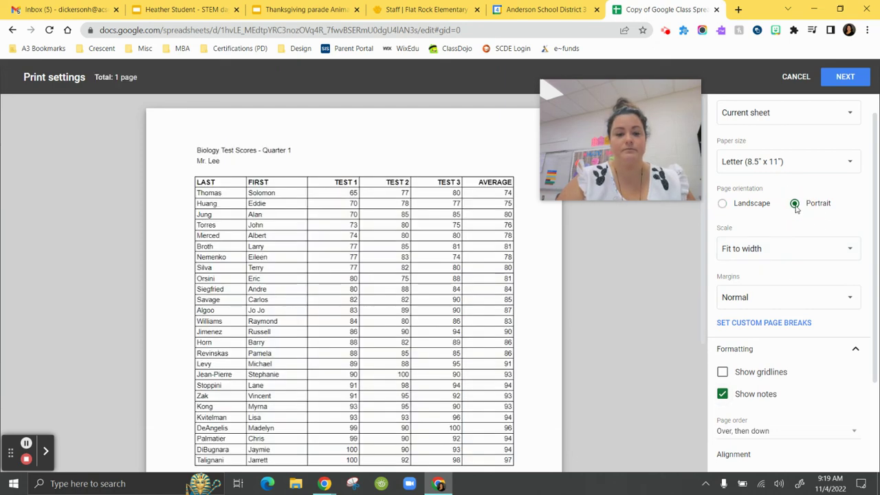
Step: Continue from the print settings to the print dialog and set the destination to Save as PDF
scroll(507, 290, down, 1)
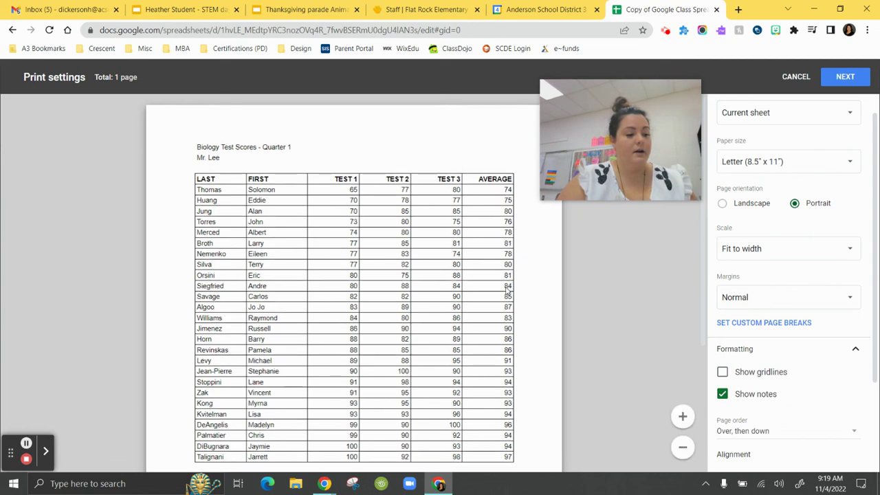
scroll(508, 290, down, 1)
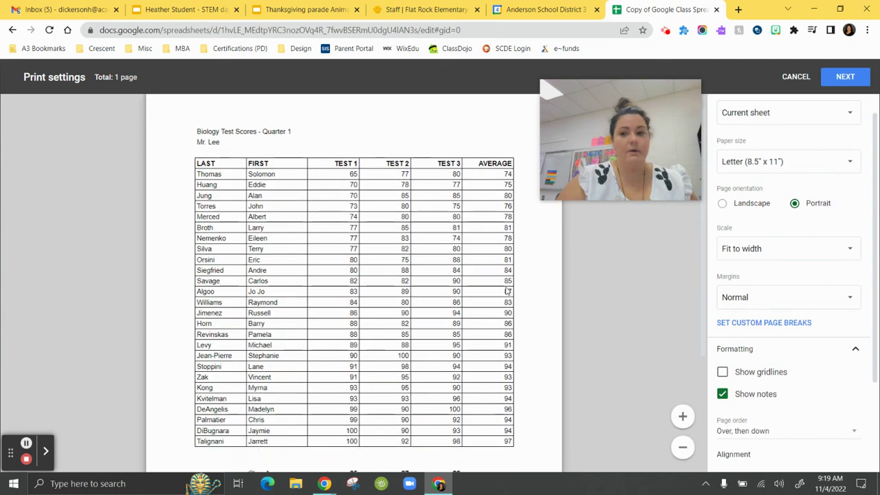
click(827, 82)
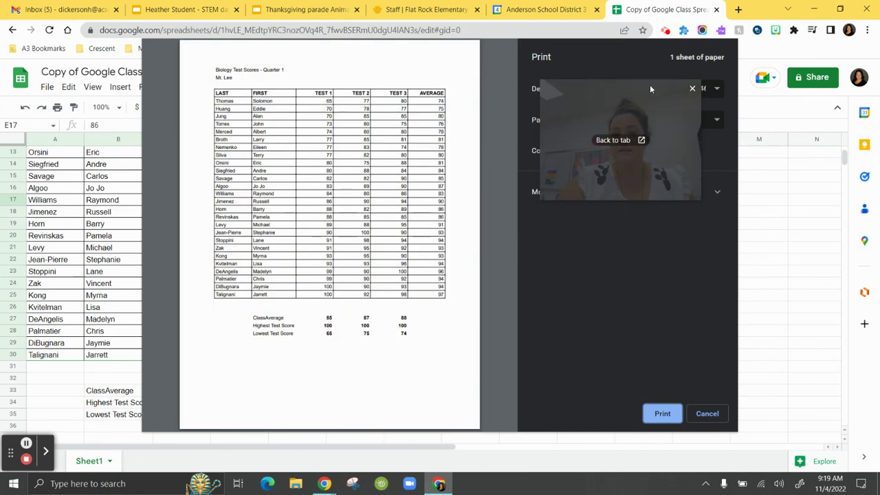
drag(651, 87, 774, 259)
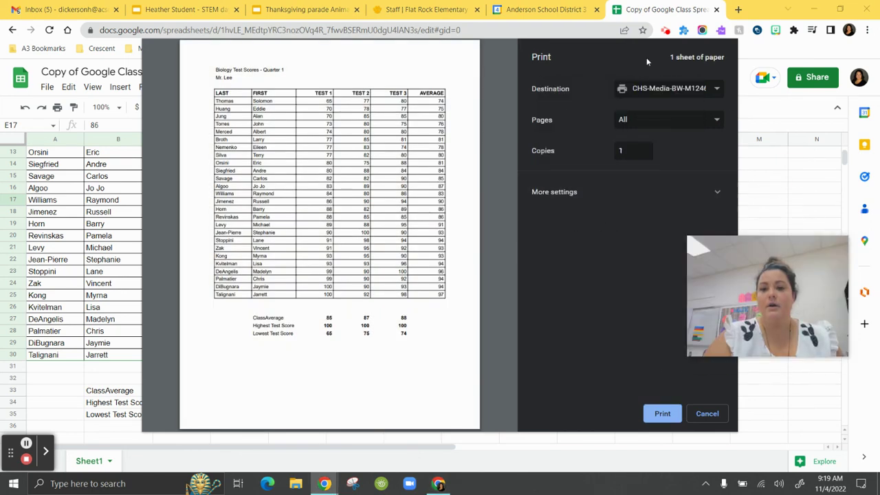
click(630, 89)
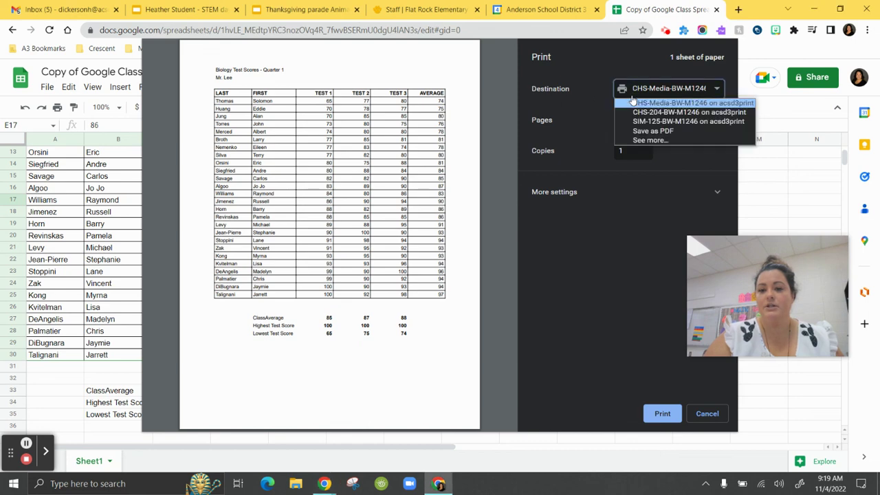
click(644, 130)
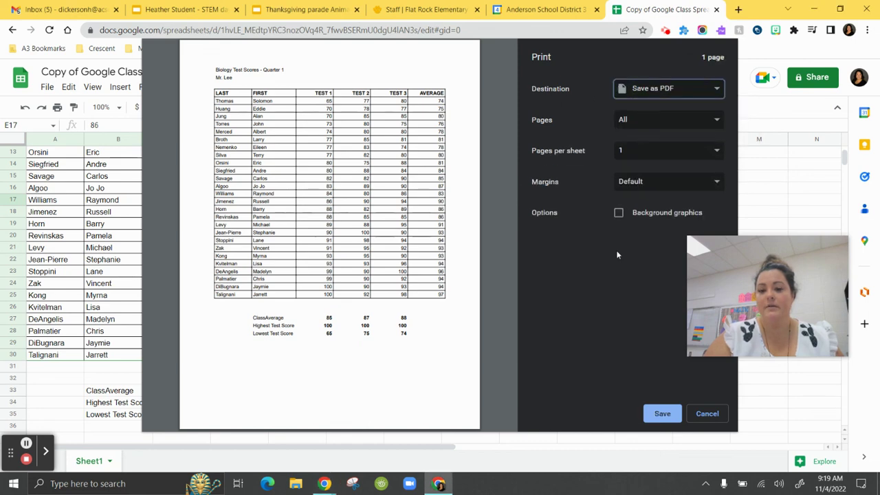
Step: Save the PDF to the Desktop, naming the file with the author's last name followed by "_Google Sheets"
click(661, 414)
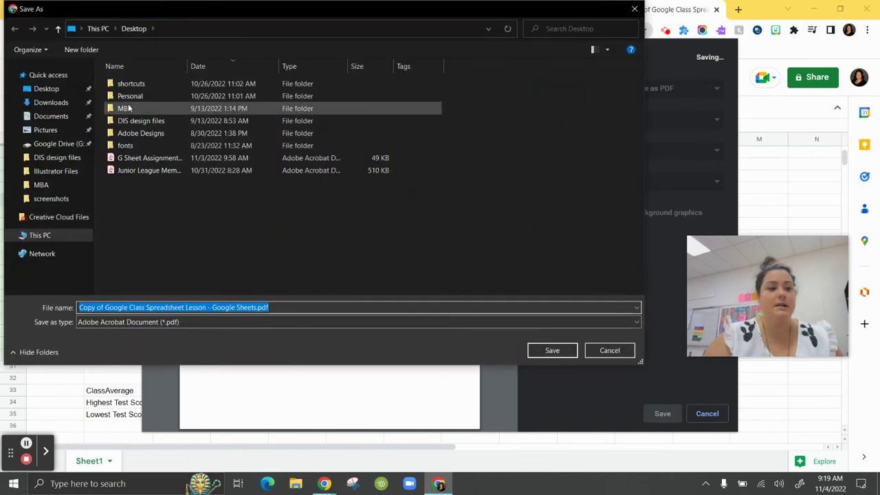
click(47, 89)
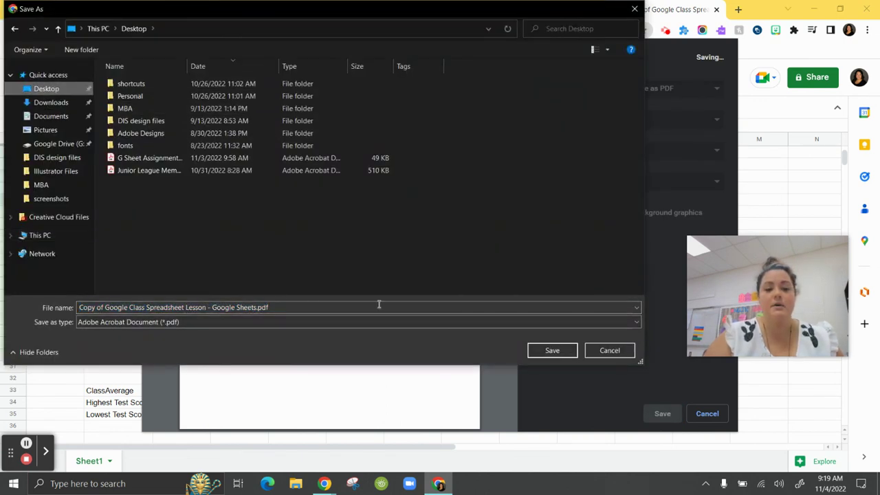
right_click(193, 304)
right_click(192, 304)
text(dickerso)
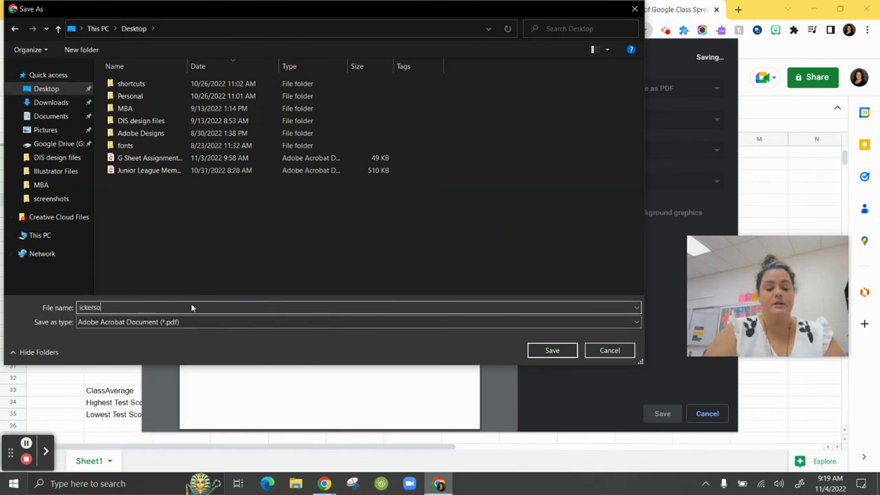
key(BackSpace)
text(Dicker)
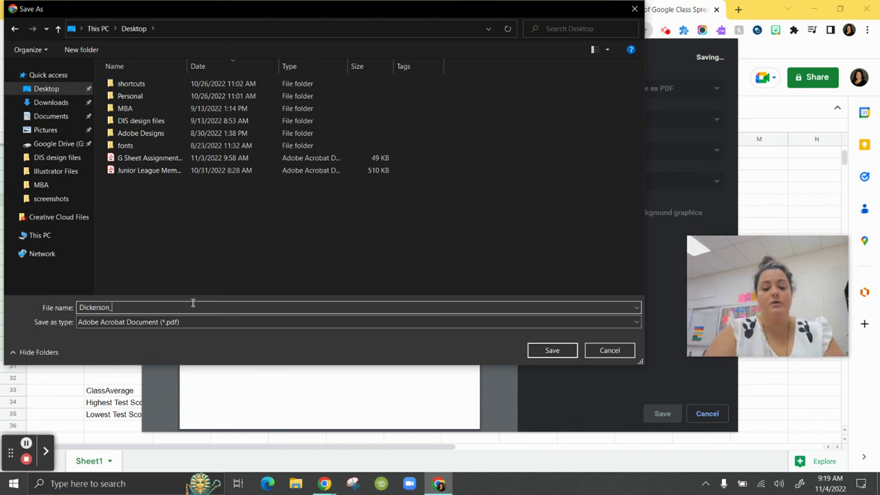
text(son_Google)
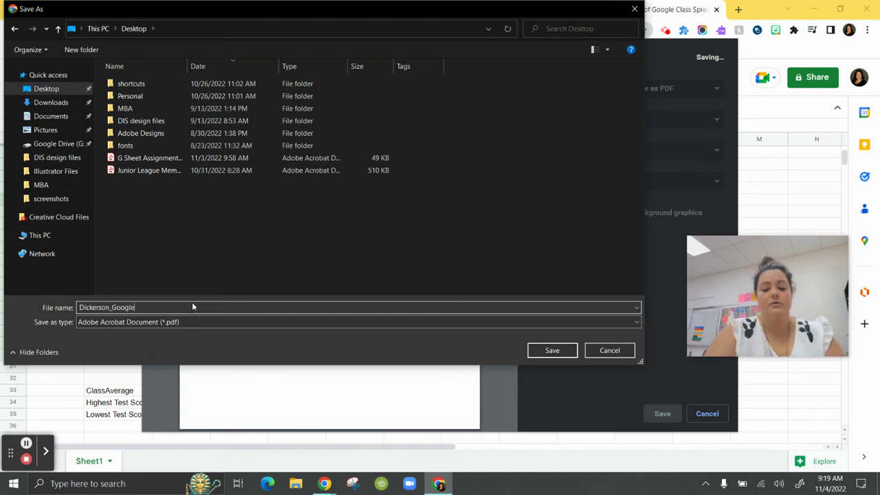
text( Sheets)
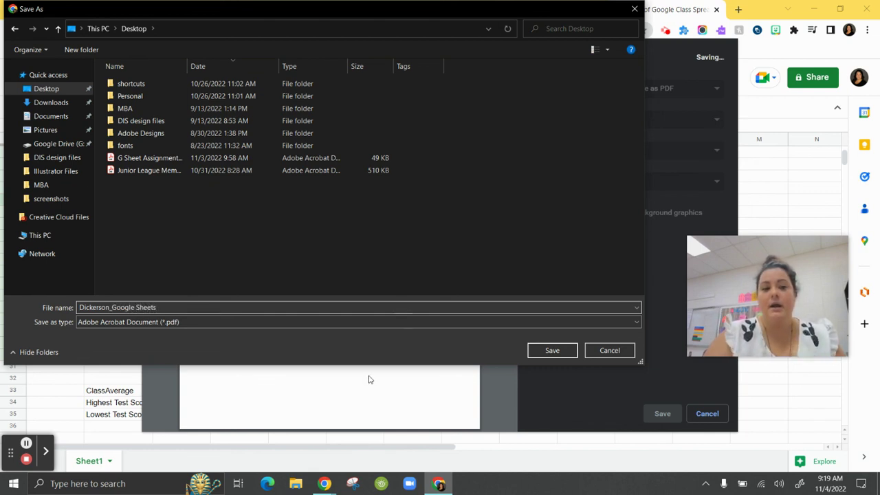
click(568, 353)
mouse_move(723, 257)
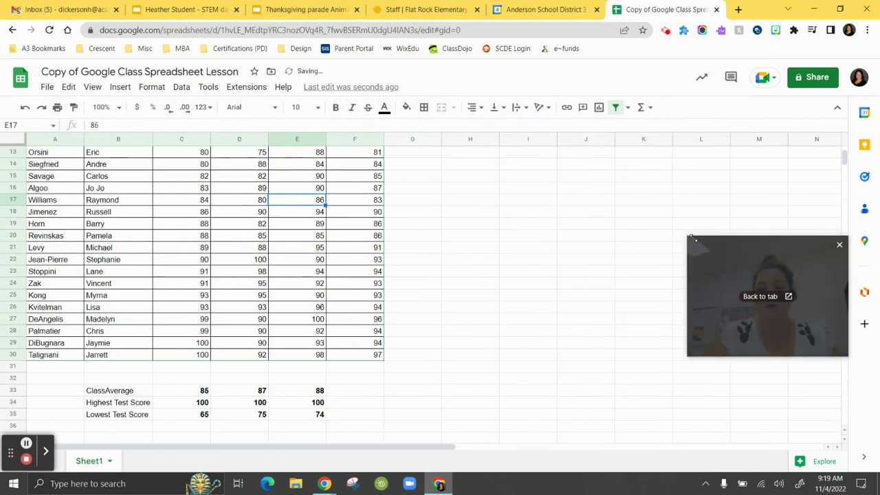
drag(723, 258, 629, 159)
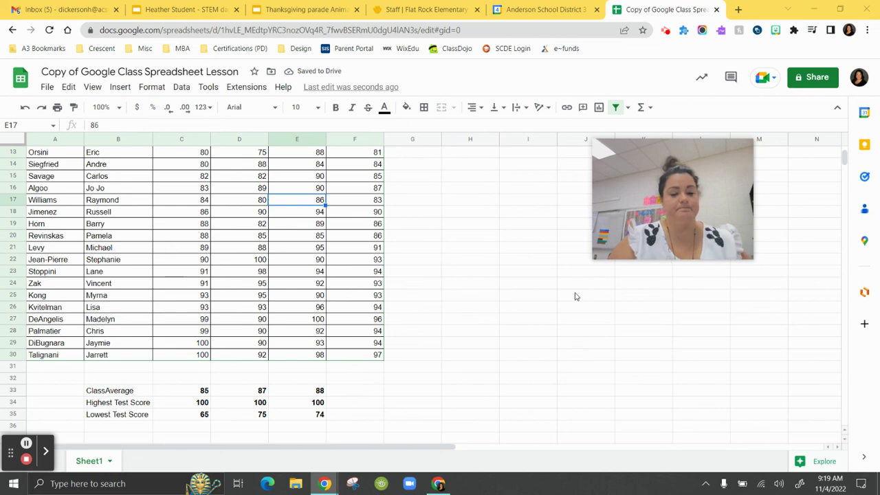
mouse_move(681, 237)
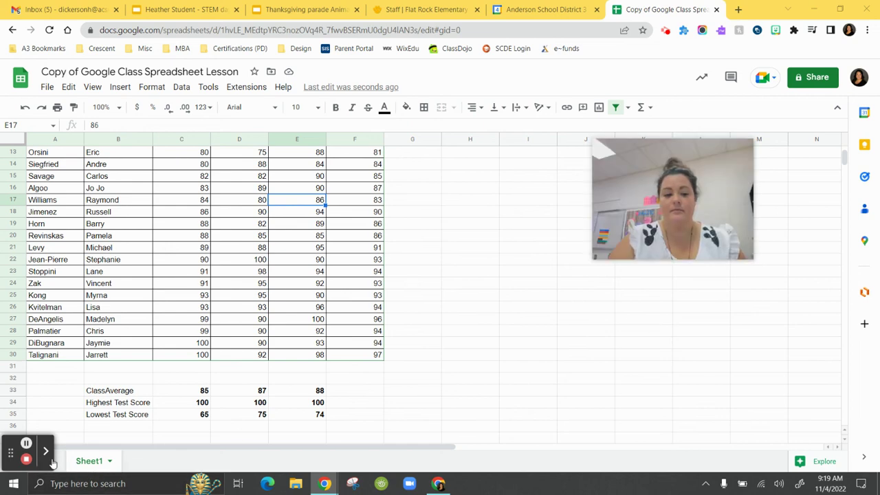